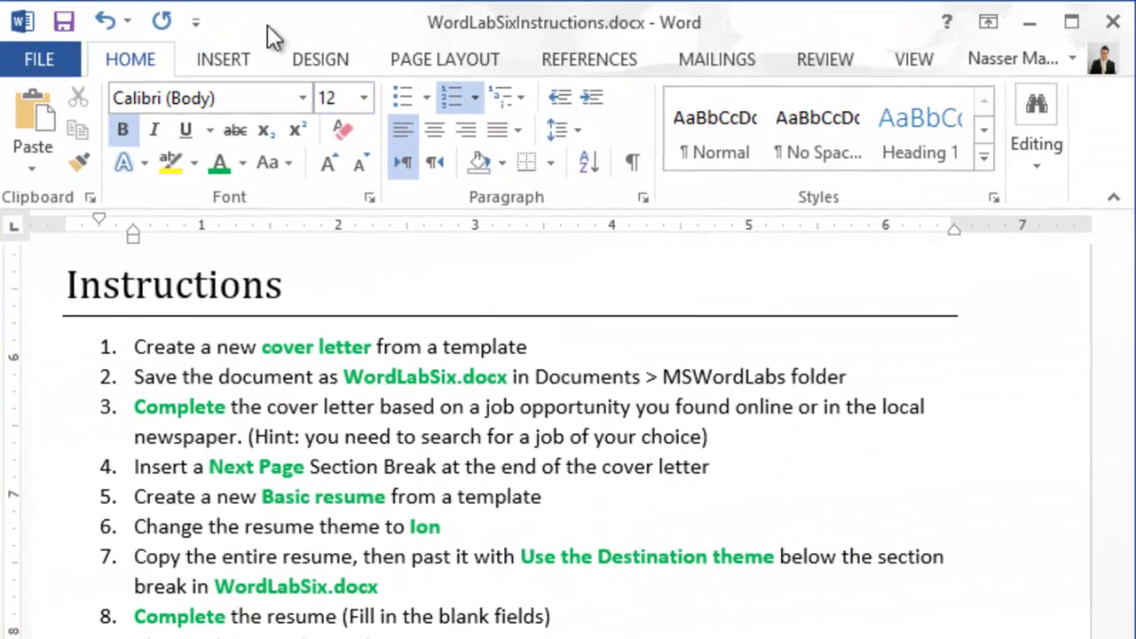
Step: Create a new document from the Cover letter template found by searching the online templates for "Cover Letter"
{"action": "left_click", "coordinate": [55, 46]}
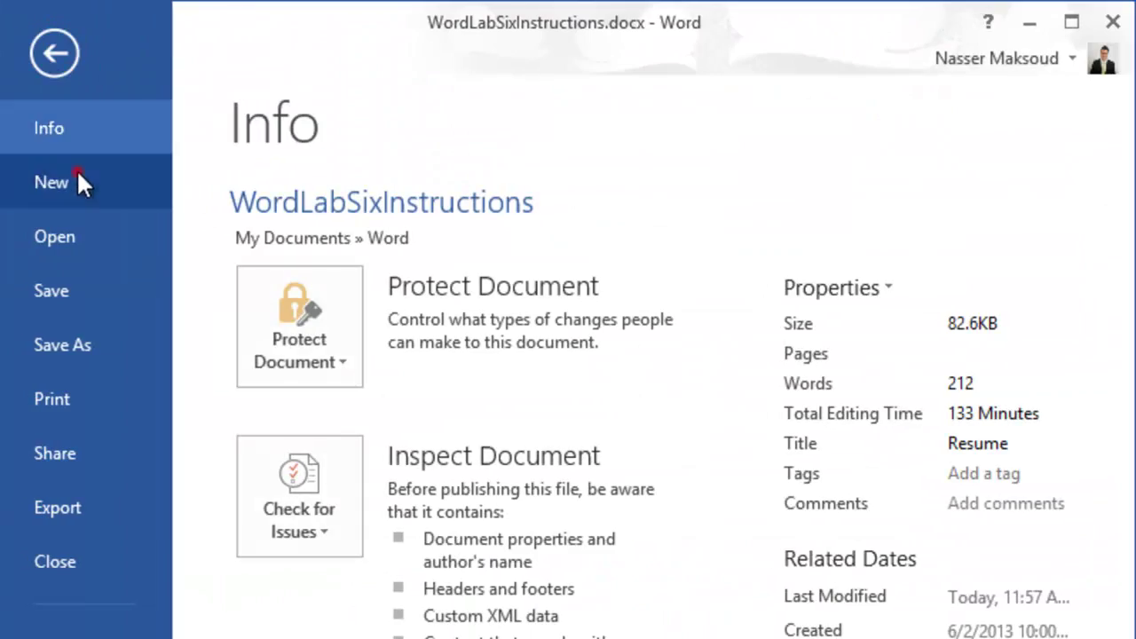
{"action": "left_click", "coordinate": [77, 180]}
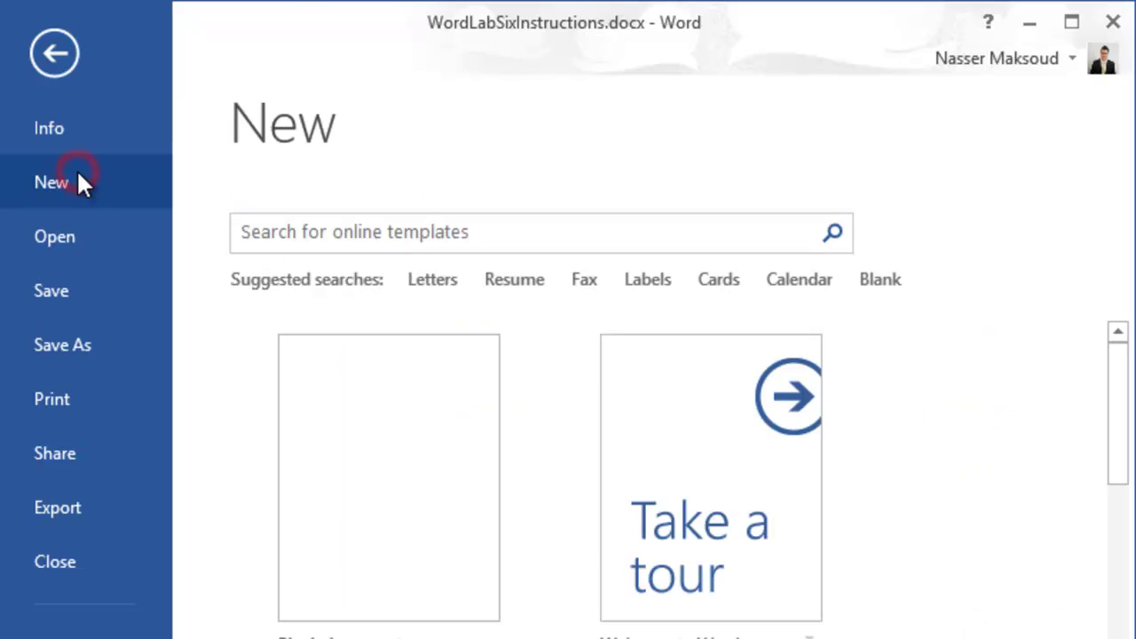
{"action": "left_click", "coordinate": [293, 234]}
{"action": "type", "text": "Cover Letter"}
{"action": "key", "text": "Return"}
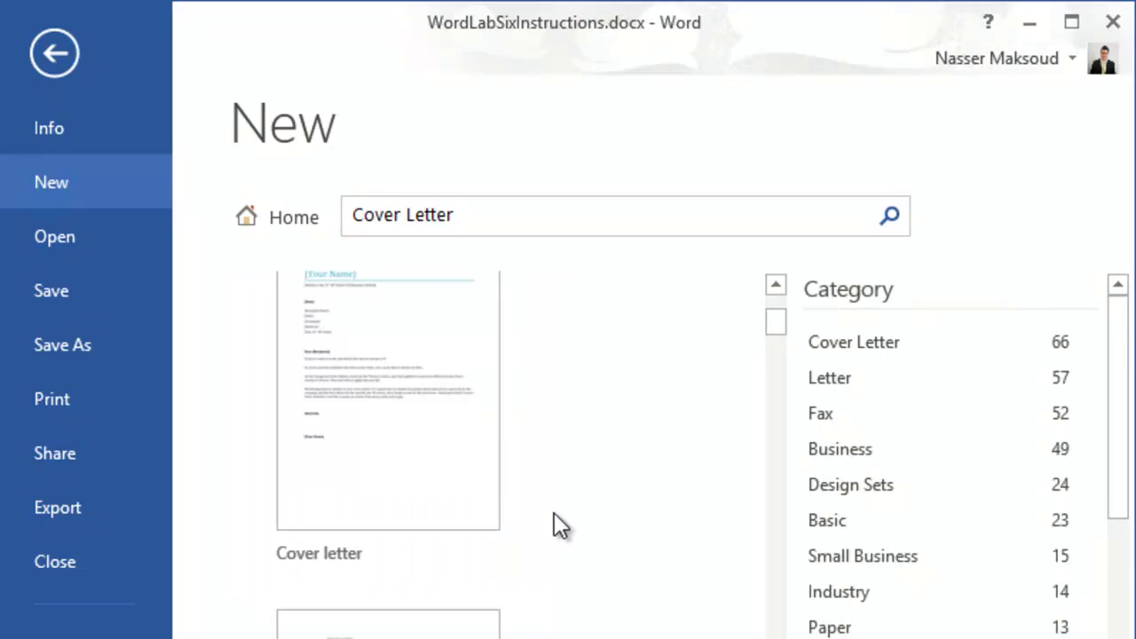
{"action": "left_click", "coordinate": [1120, 388]}
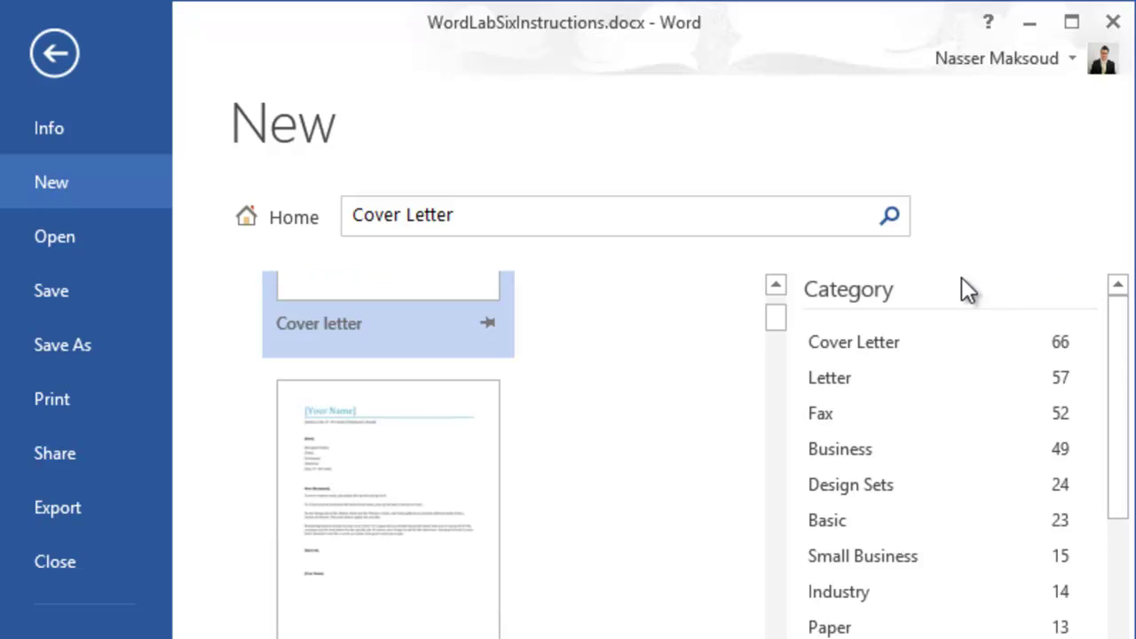
{"action": "left_click", "coordinate": [1118, 355]}
{"action": "double_click", "coordinate": [399, 282]}
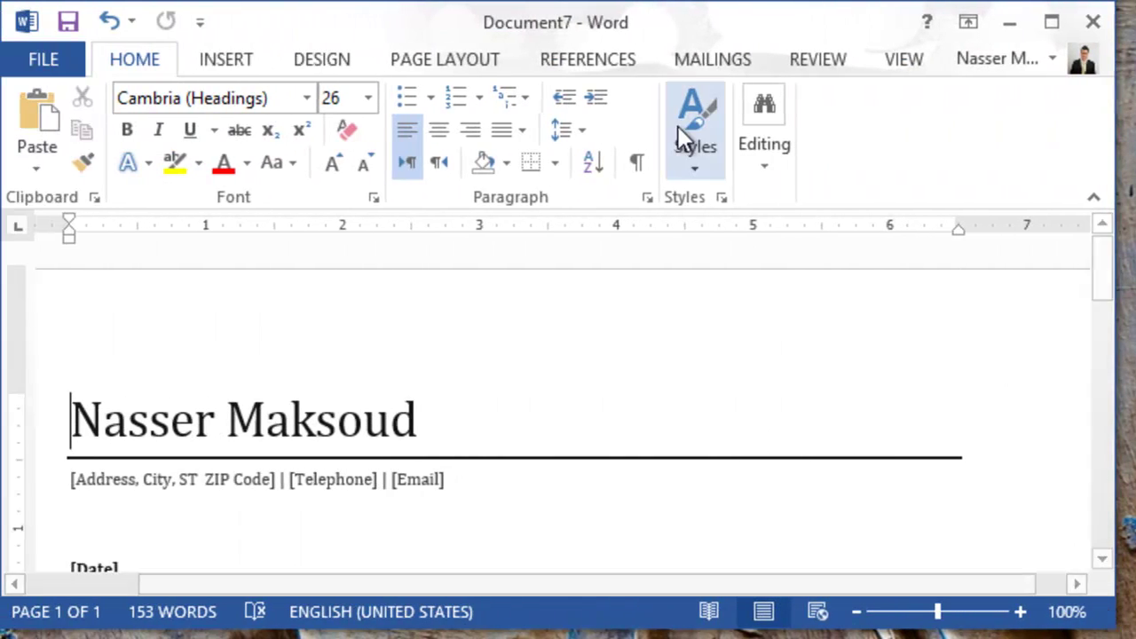
{"action": "left_click_drag", "start_coordinate": [625, 19], "coordinate": [7, 173]}
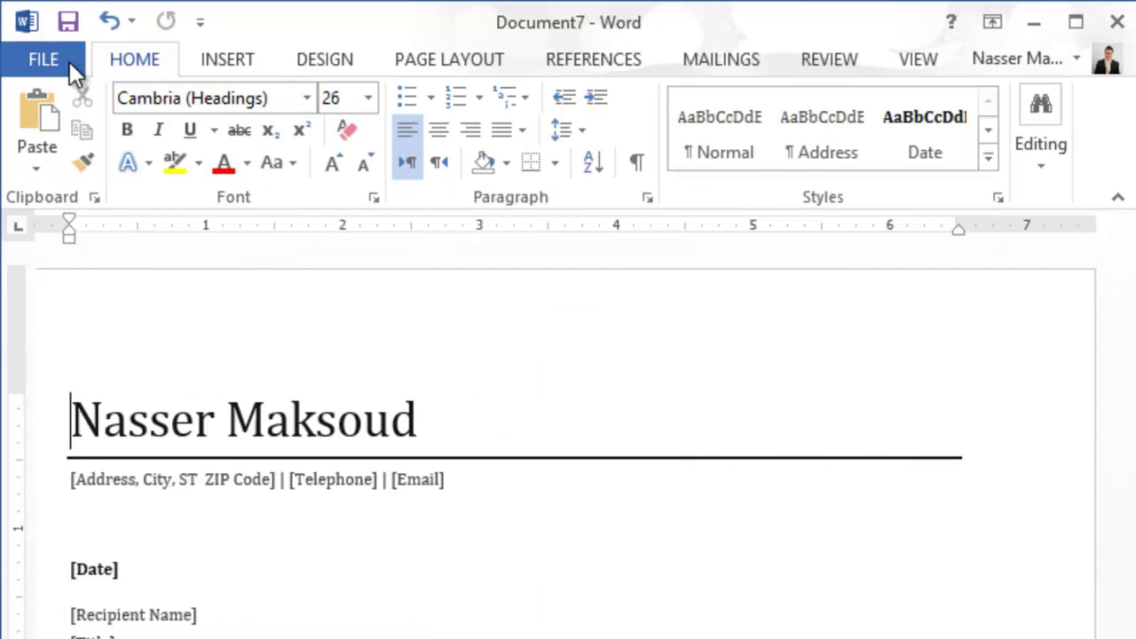
Step: Save the new cover letter as WordLabSix in the computer's My Documents » MSWordLabs folder
{"action": "left_click", "coordinate": [68, 20]}
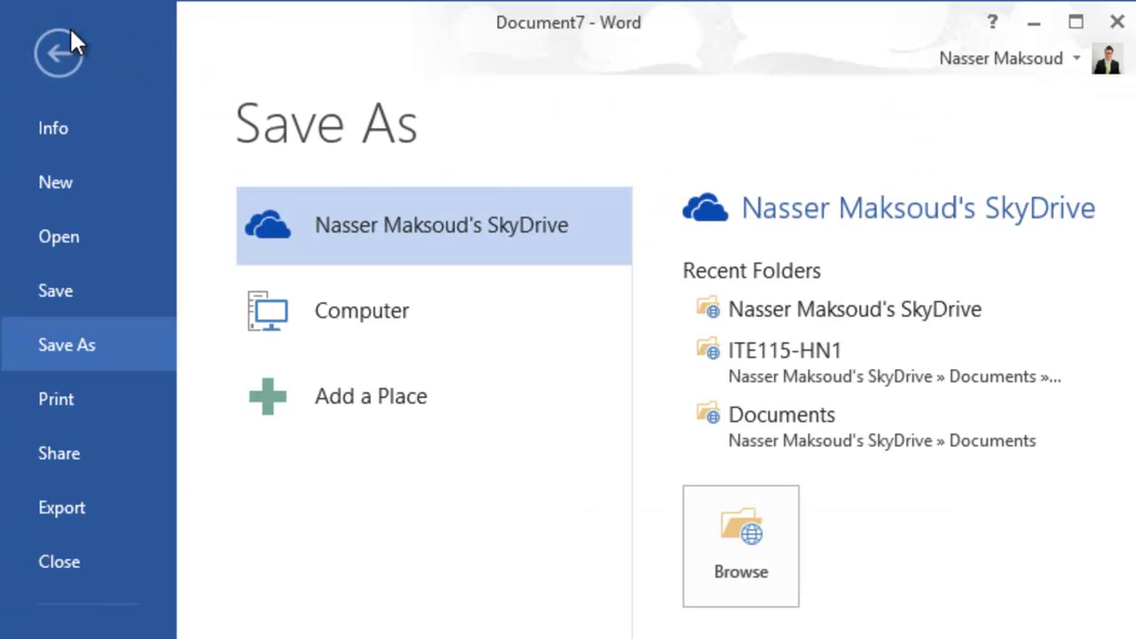
{"action": "left_click", "coordinate": [335, 306]}
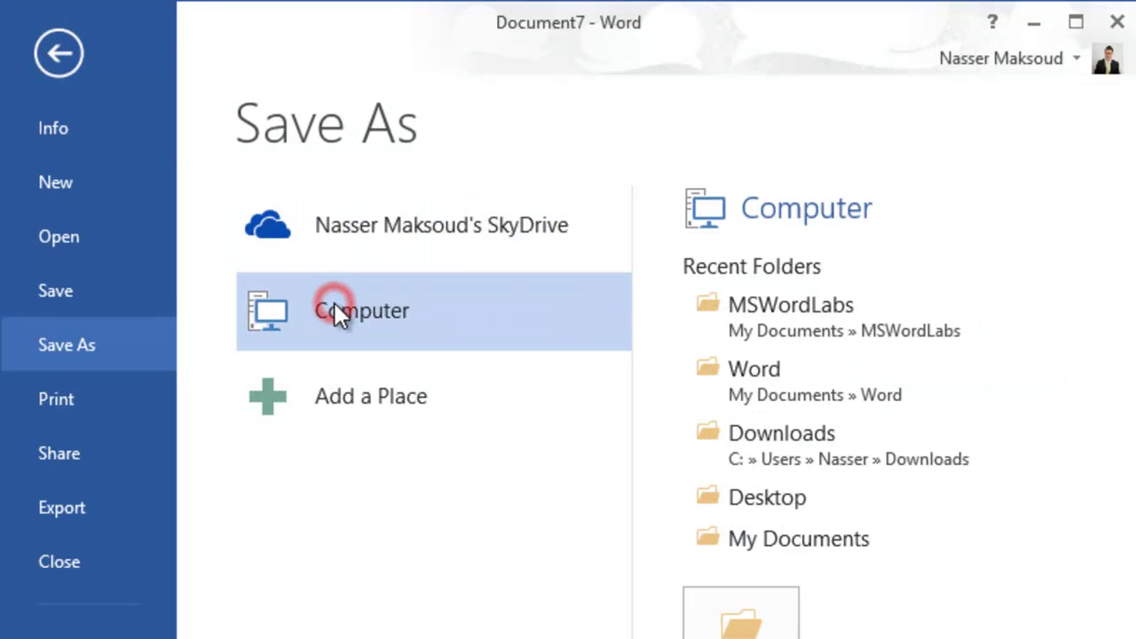
{"action": "left_click", "coordinate": [806, 317]}
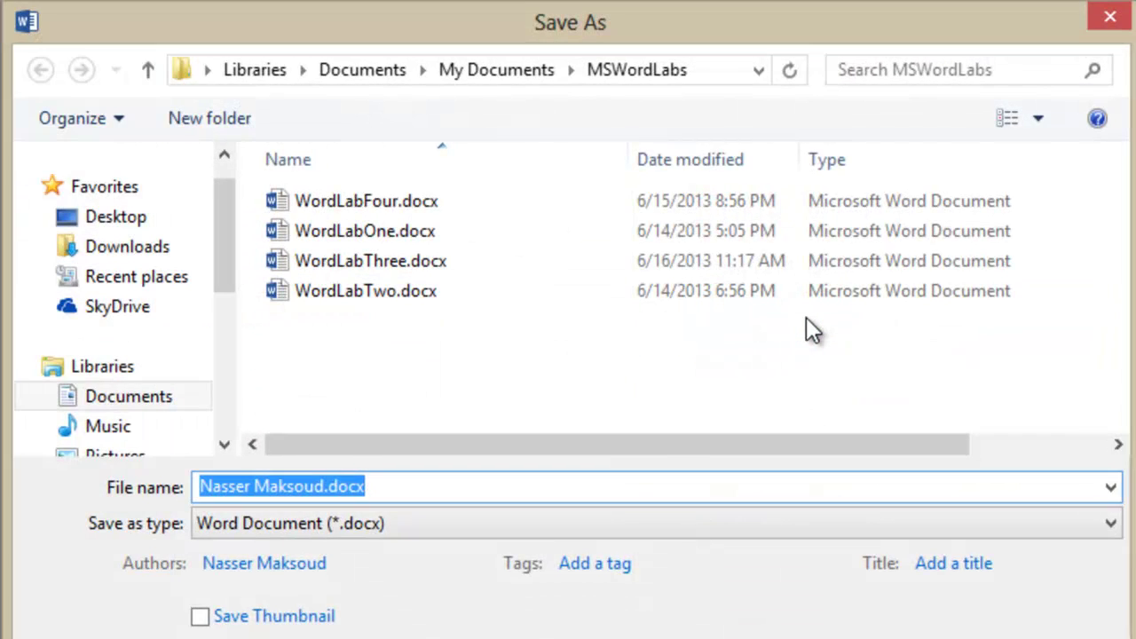
{"action": "type", "text": "Word"}
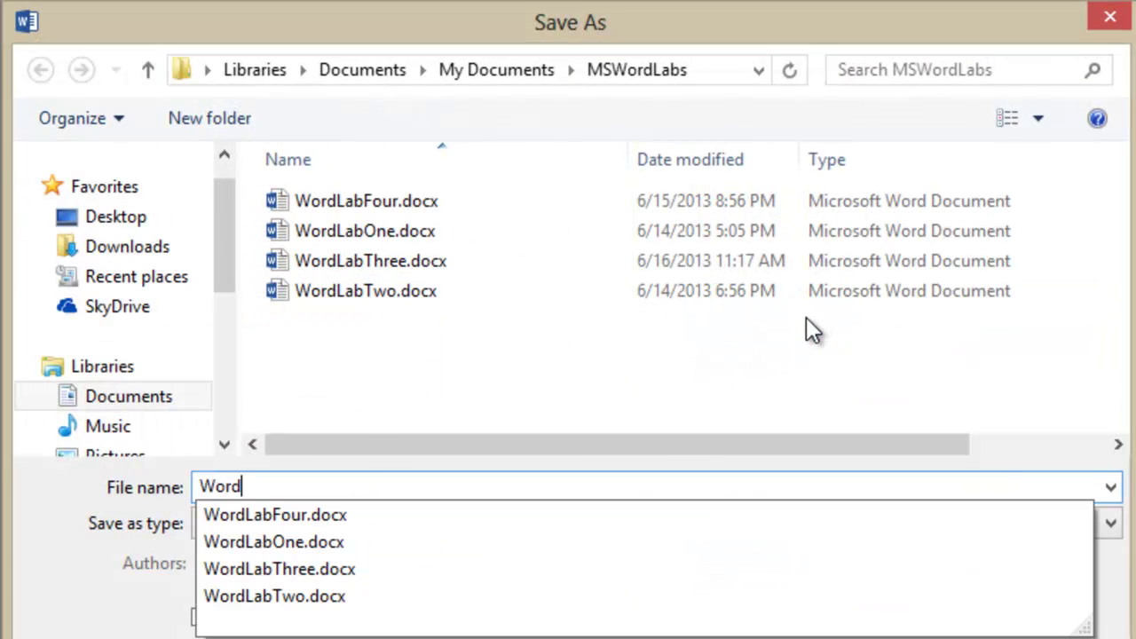
{"action": "type", "text": "LabSix"}
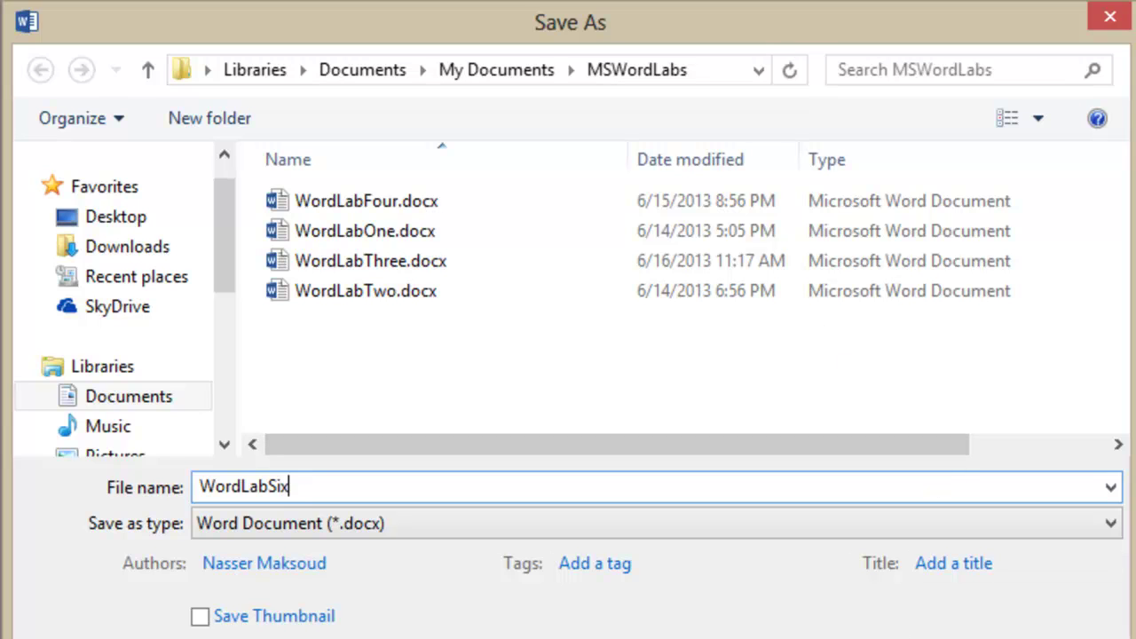
{"action": "key", "text": "Return"}
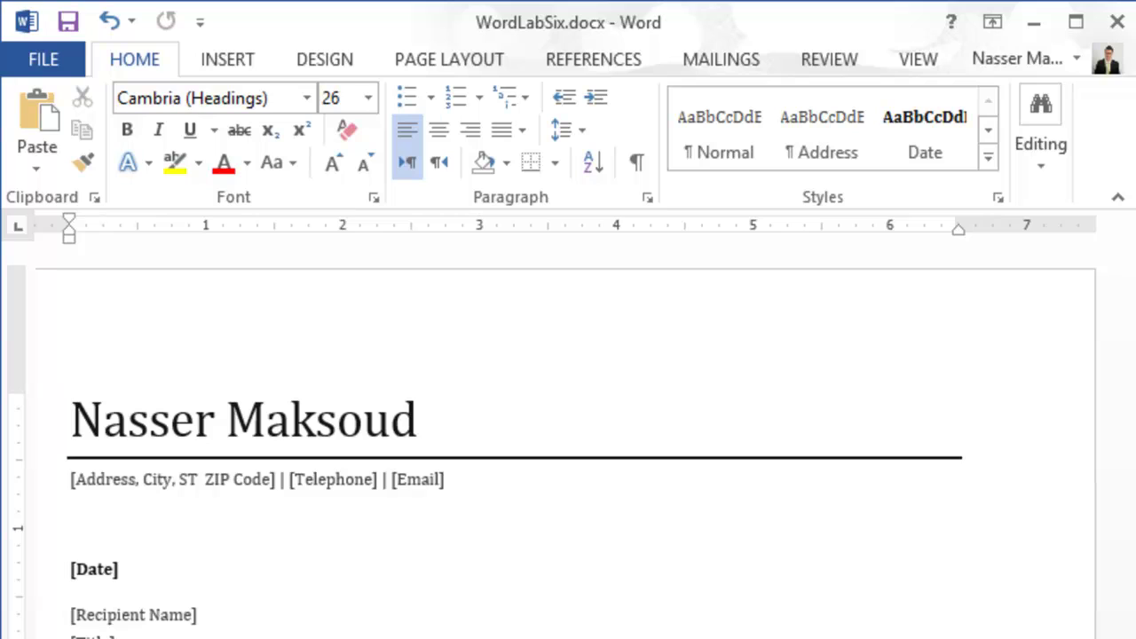
Step: Go through the letterhead's name, address, telephone, email and date fields to see what has to be filled in
{"action": "left_click", "coordinate": [225, 431]}
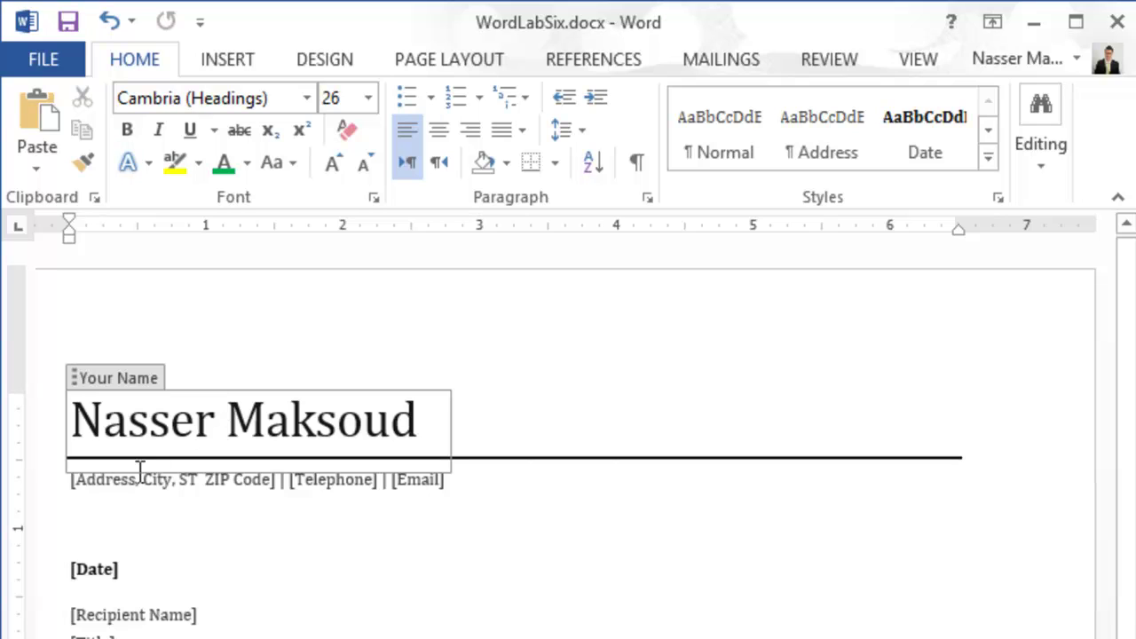
{"action": "left_click", "coordinate": [116, 483]}
{"action": "left_click", "coordinate": [322, 484]}
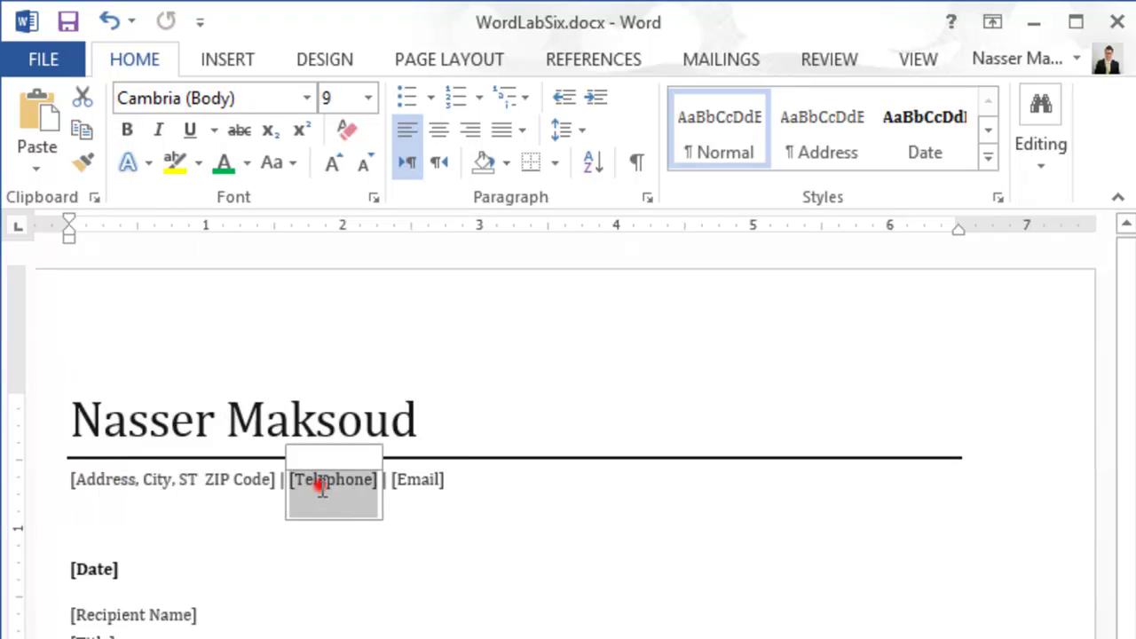
{"action": "left_click", "coordinate": [426, 485]}
{"action": "left_click", "coordinate": [99, 579]}
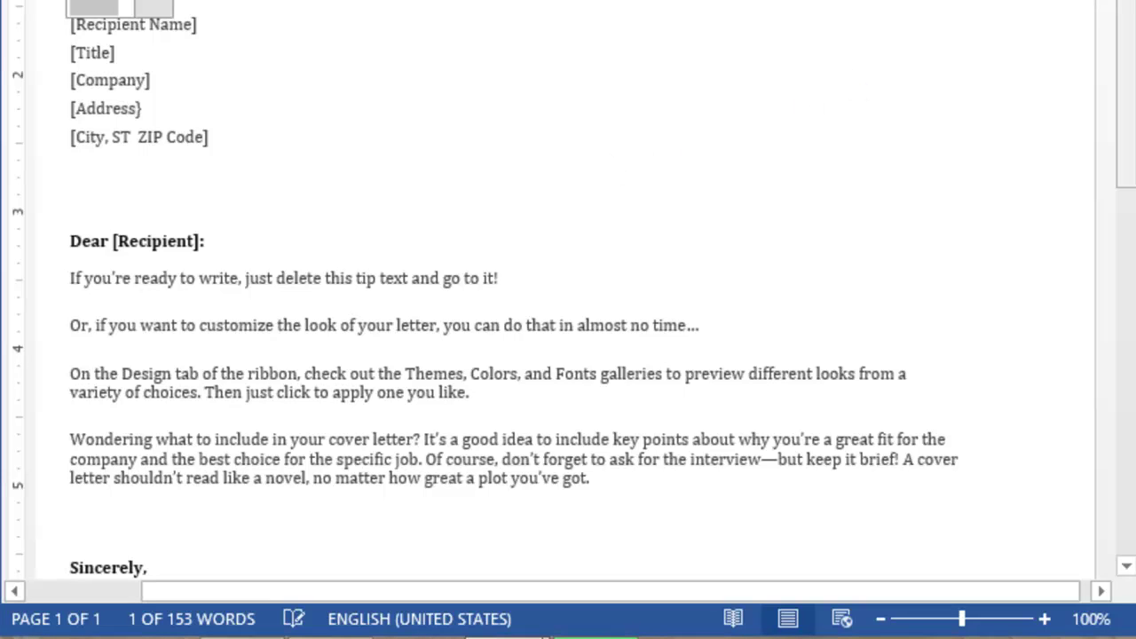
Step: Delete the first three tip paragraphs of the letter body, keeping the one that begins "Wondering what to include"
{"action": "scroll", "coordinate": [568, 279], "scroll_direction": "down", "scroll_amount": 4}
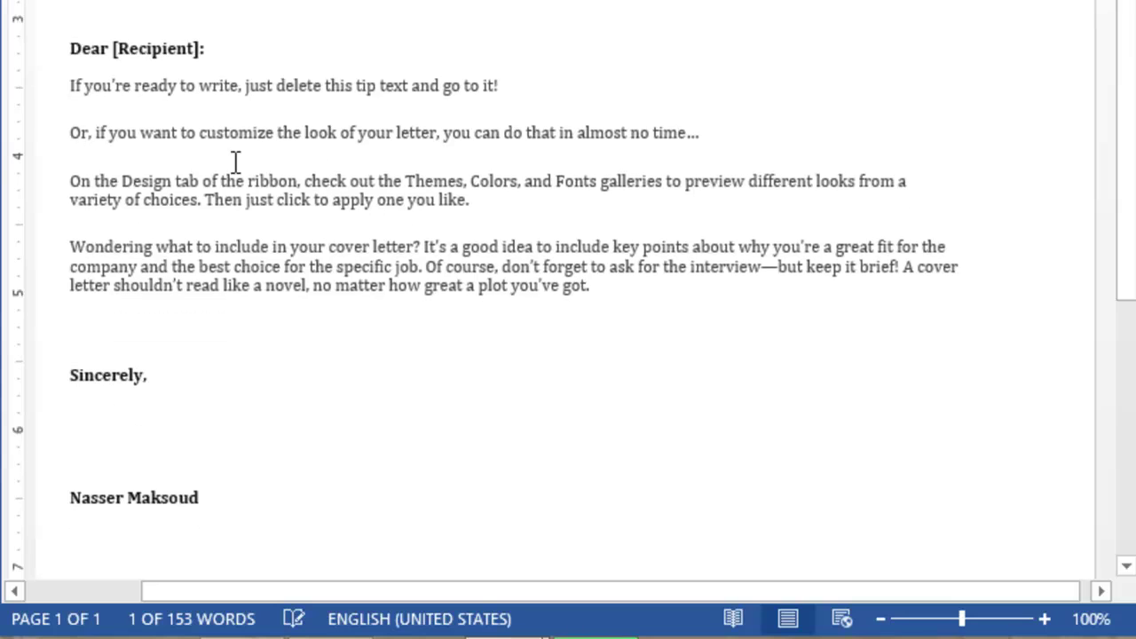
{"action": "mouse_move", "coordinate": [69, 86]}
{"action": "left_mouse_down"}
{"action": "mouse_move", "coordinate": [375, 134]}
{"action": "mouse_move", "coordinate": [537, 202]}
{"action": "left_mouse_up"}
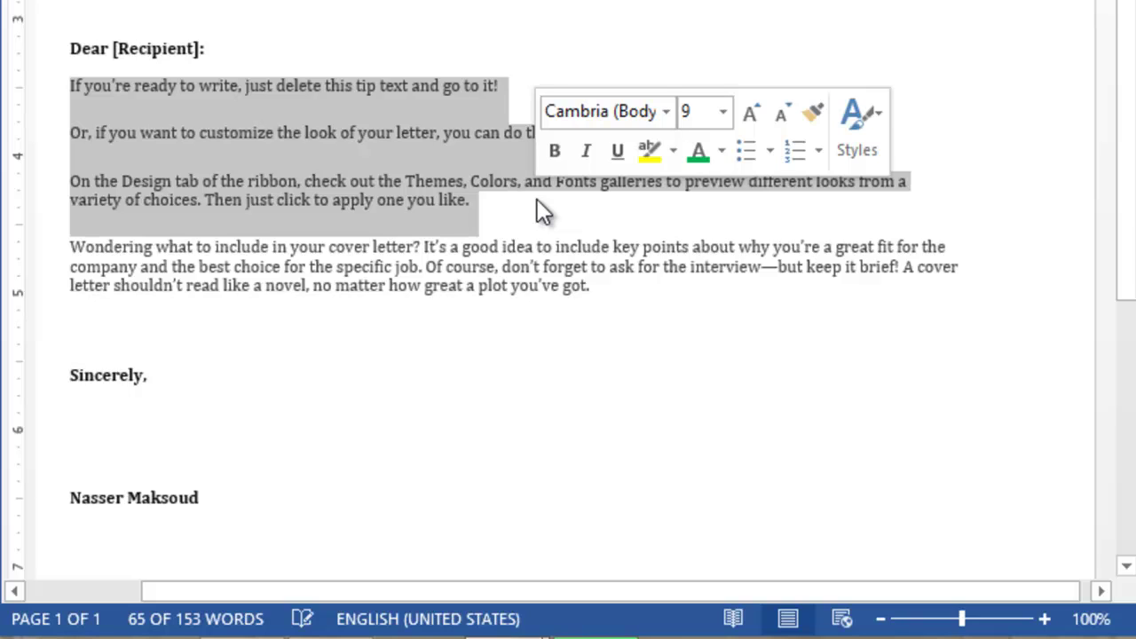
{"action": "key", "text": "Delete"}
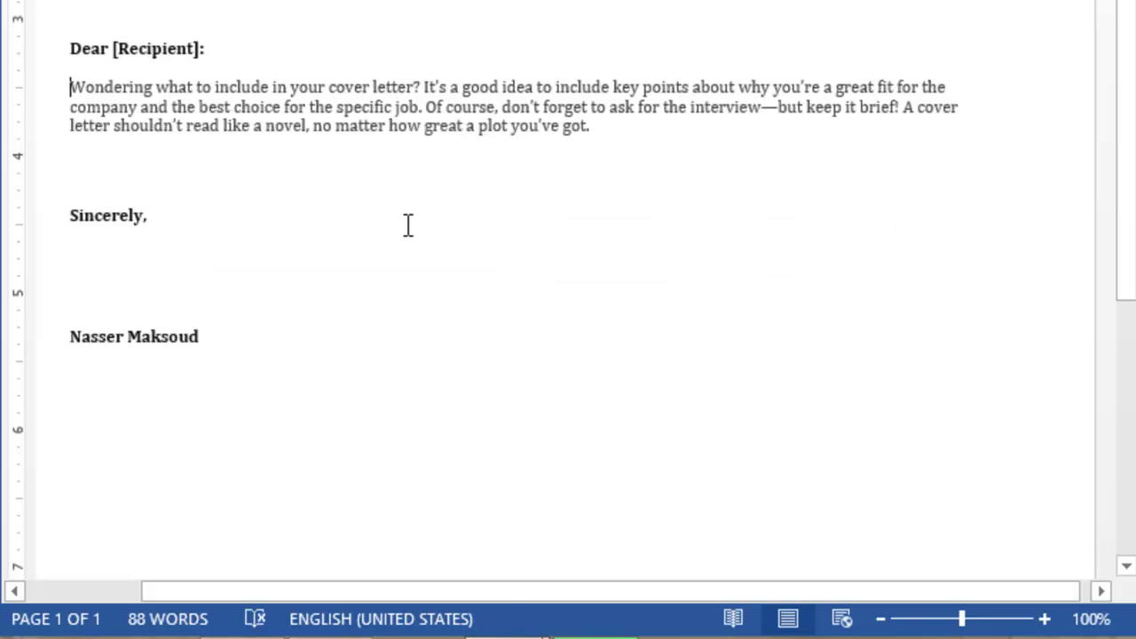
{"action": "left_click_drag", "start_coordinate": [71, 85], "coordinate": [634, 168]}
{"action": "left_click", "coordinate": [409, 127]}
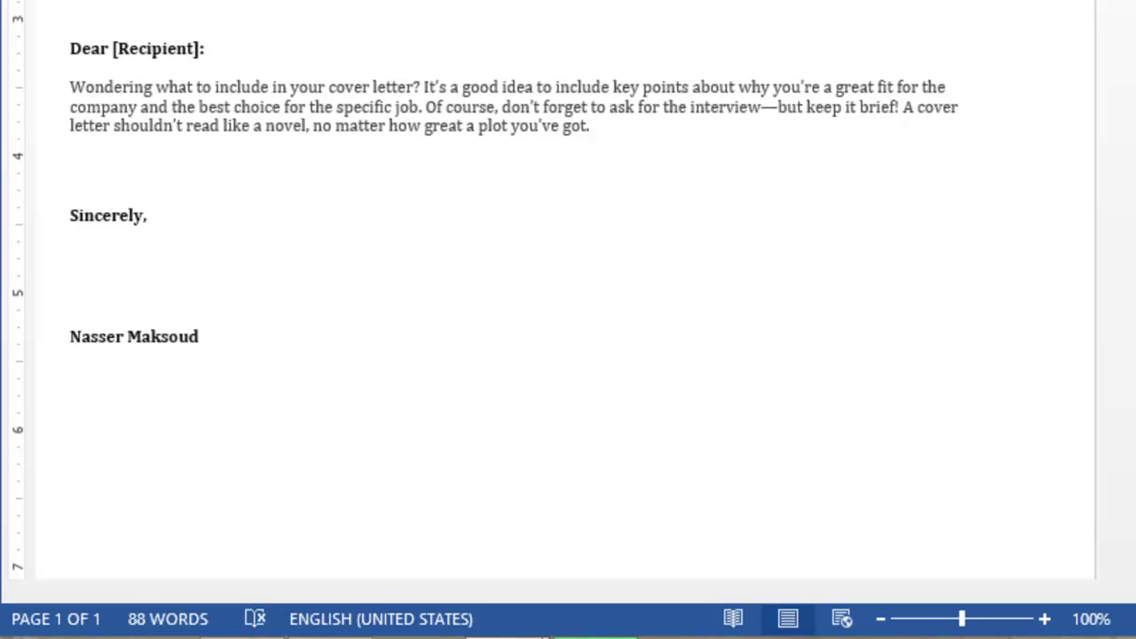
Step: Insert a Next Page section break at the end of the cover letter and check it with the formatting marks shown
{"action": "left_click", "coordinate": [302, 347]}
{"action": "key", "text": "ctrl+End"}
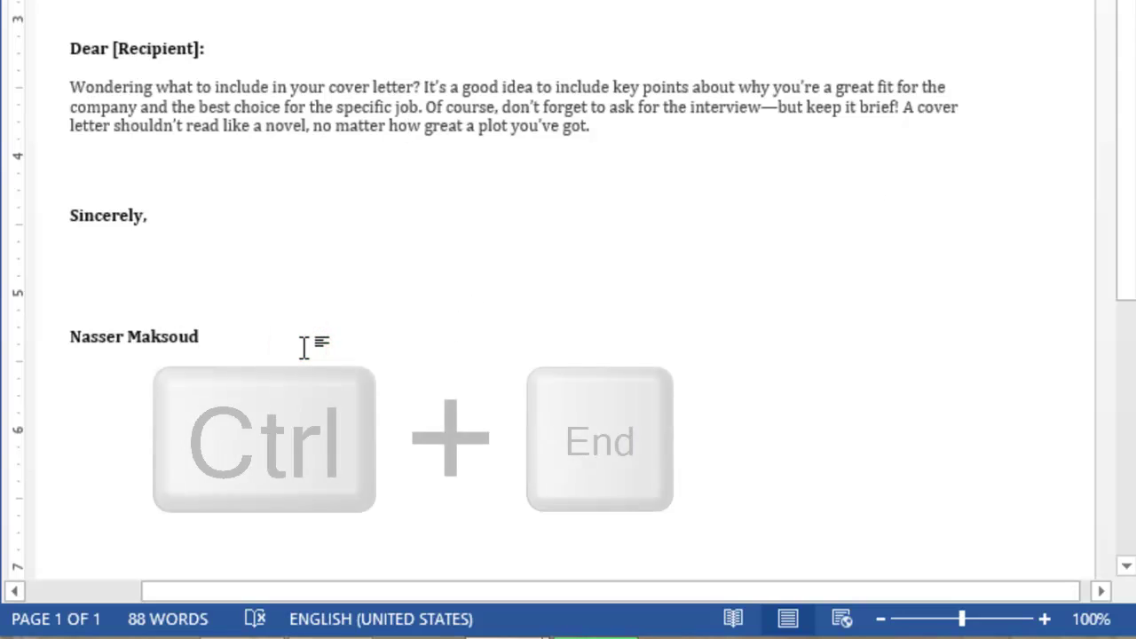
{"action": "key", "text": "Return"}
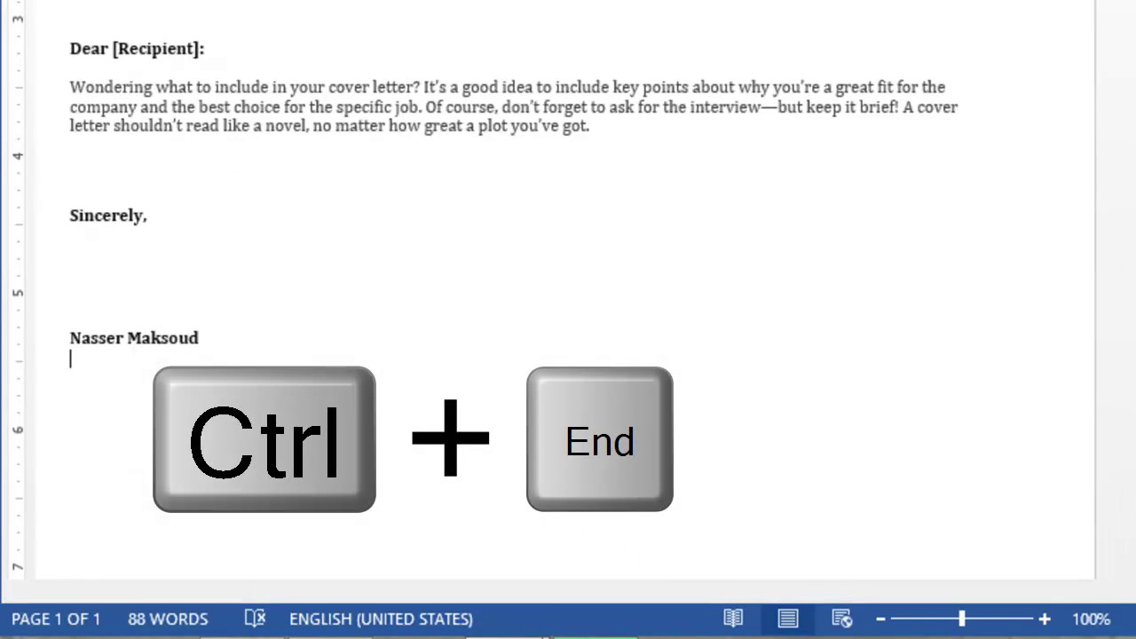
{"action": "left_click", "coordinate": [299, 100]}
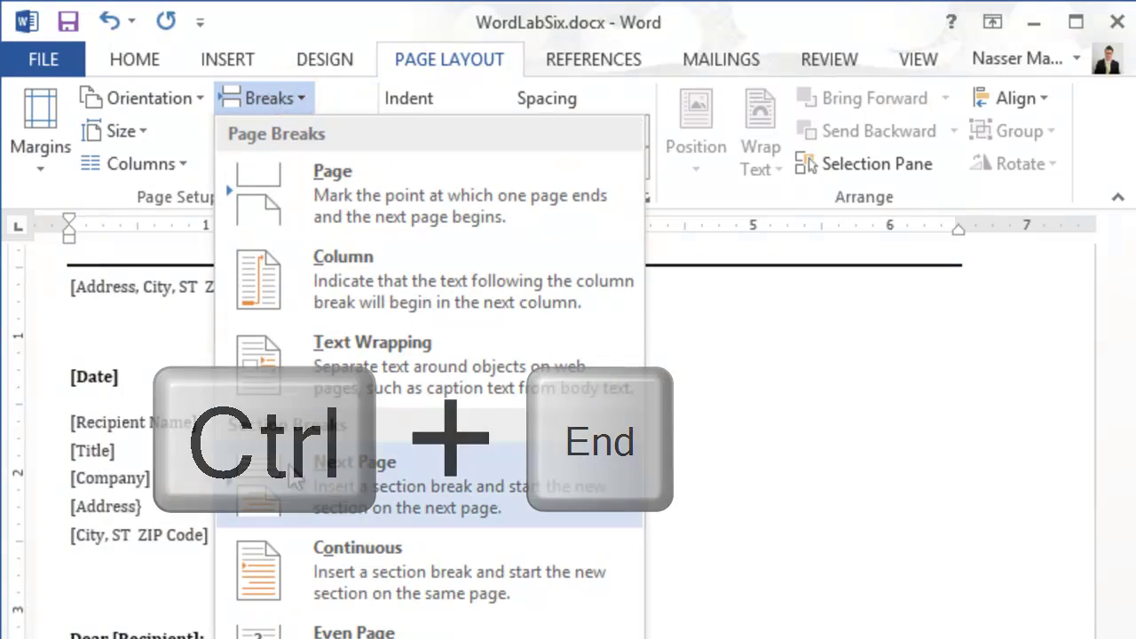
{"action": "left_click", "coordinate": [296, 480]}
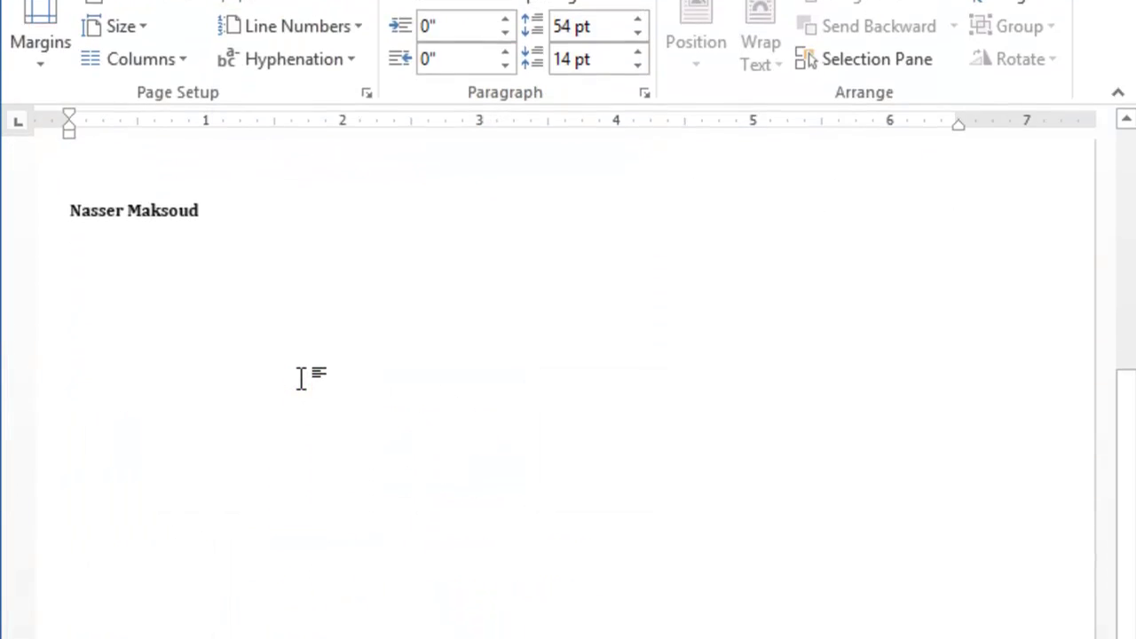
{"action": "key", "text": "ctrl+Return"}
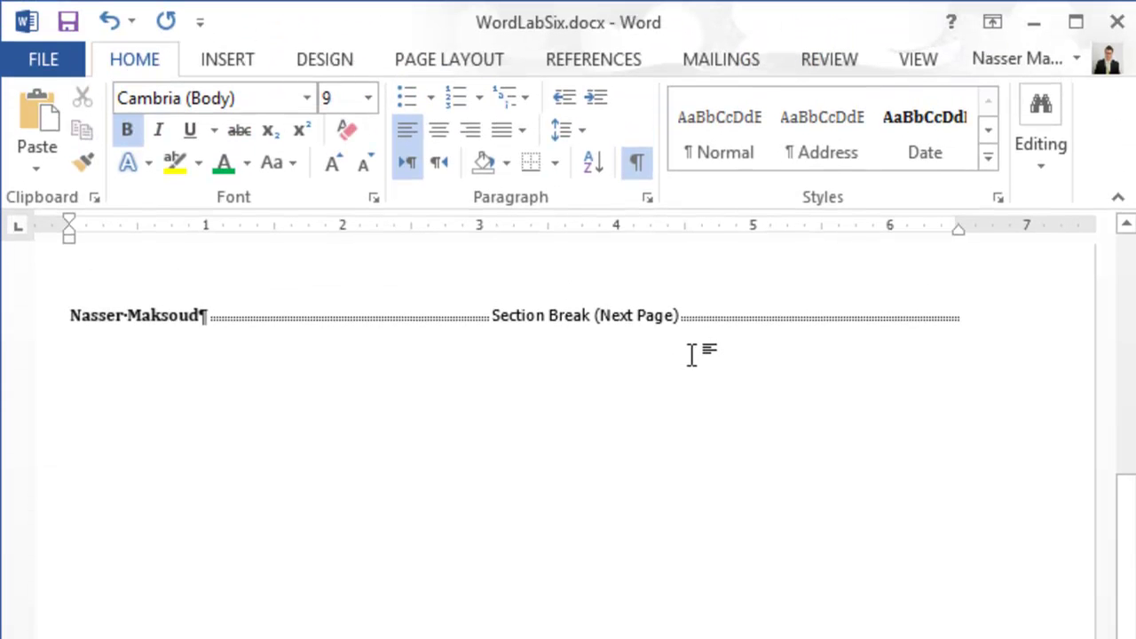
{"action": "left_click", "coordinate": [650, 167]}
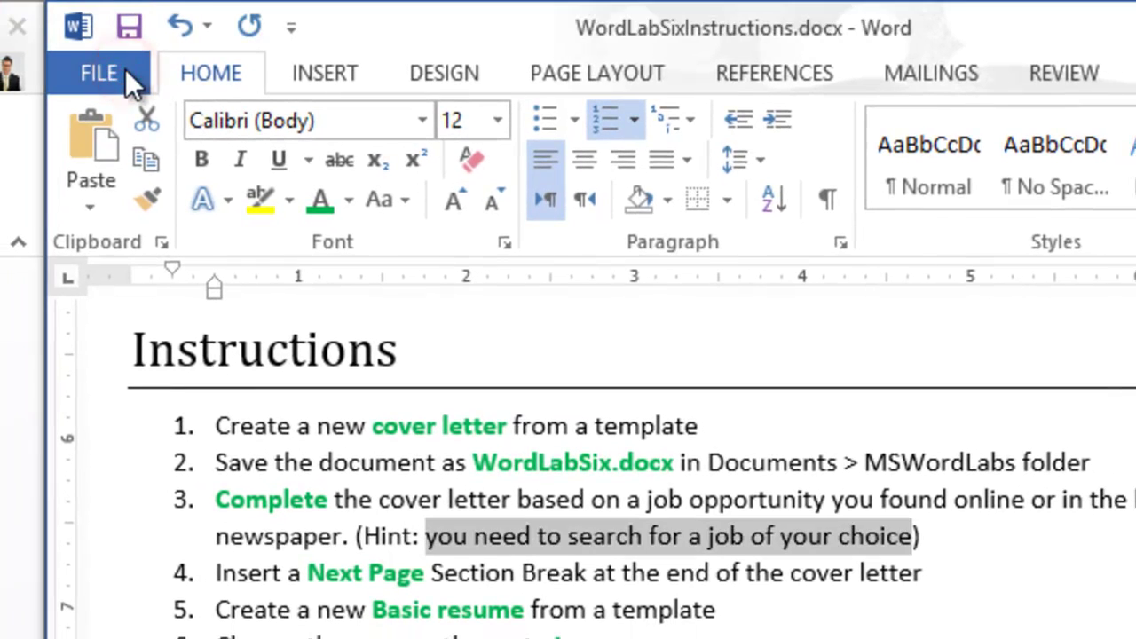
Step: Create a new document from the Basic resume template, using the suggested Resume search for online templates
{"action": "left_click", "coordinate": [126, 71]}
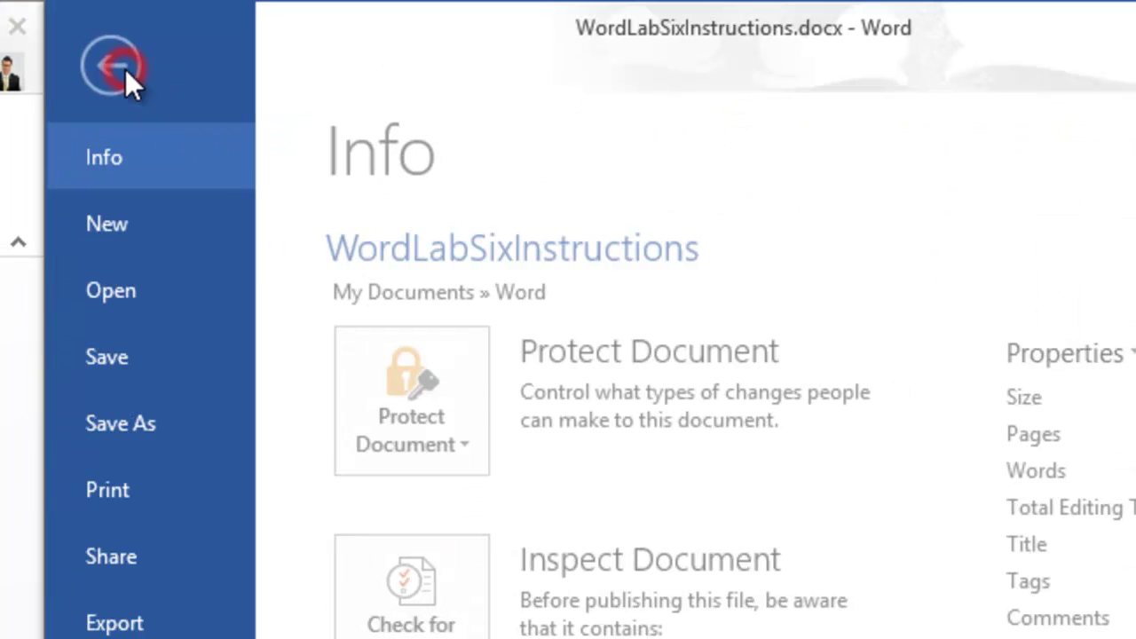
{"action": "left_click", "coordinate": [137, 238]}
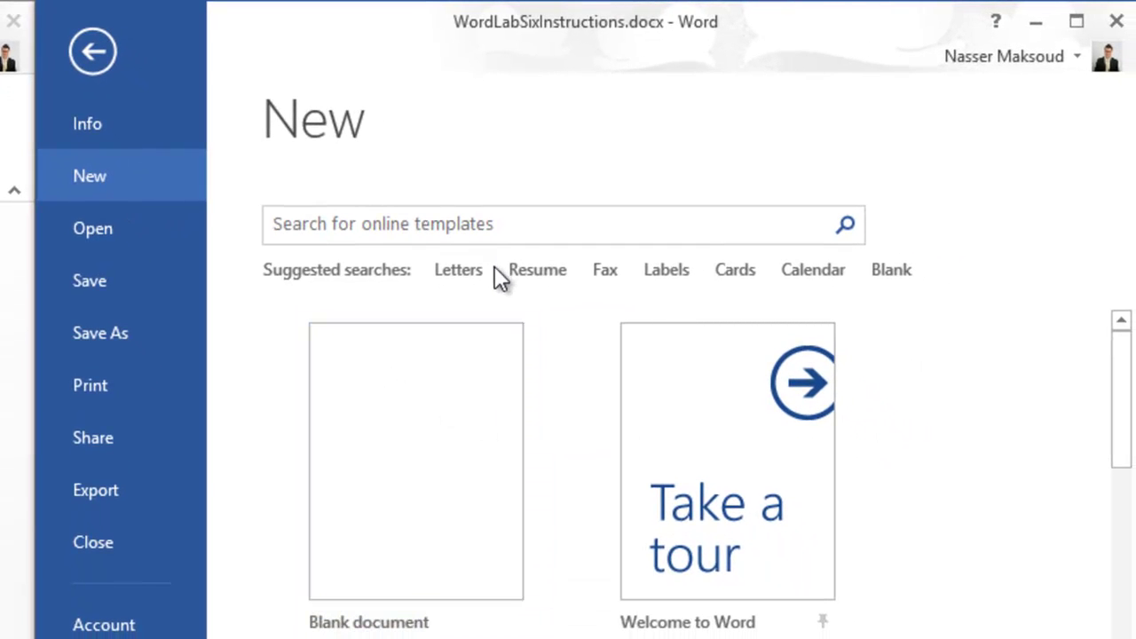
{"action": "left_click", "coordinate": [524, 281]}
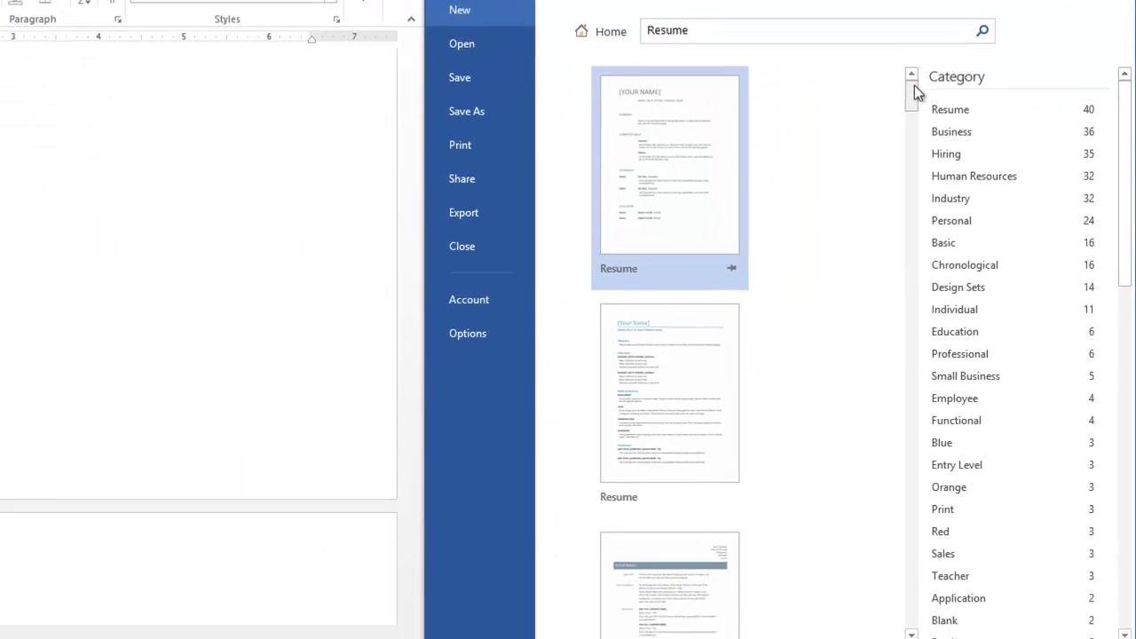
{"action": "left_click_drag", "start_coordinate": [790, 298], "coordinate": [793, 325]}
{"action": "left_click_drag", "start_coordinate": [917, 207], "coordinate": [931, 257]}
{"action": "left_click", "coordinate": [695, 259]}
{"action": "left_click", "coordinate": [820, 258]}
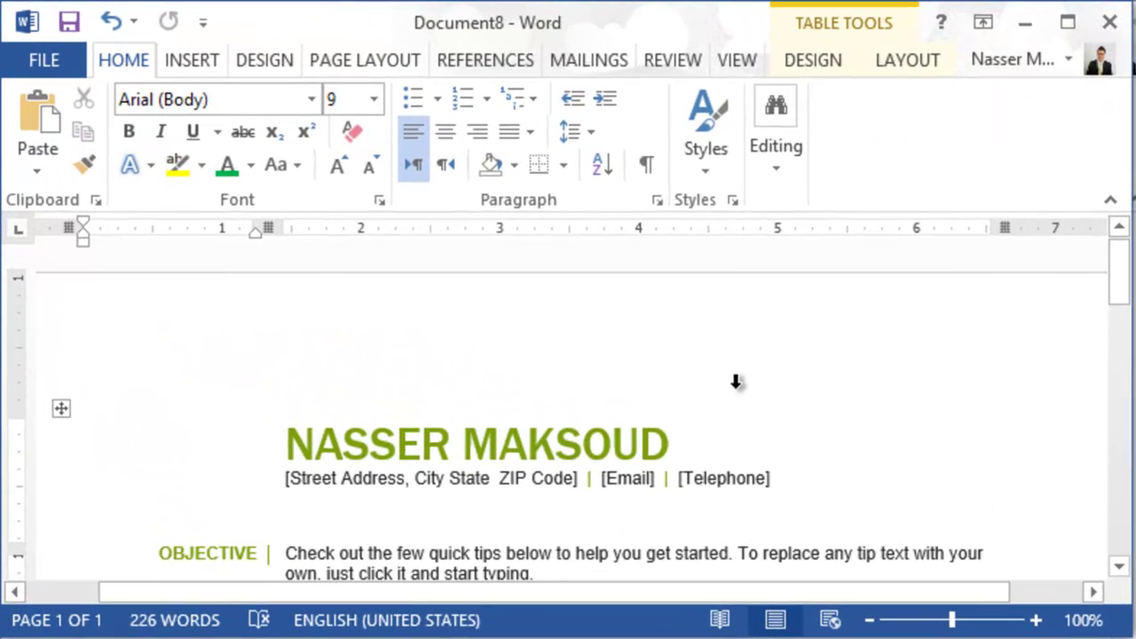
Step: Copy the entire resume and paste it below the section break in WordLabSix.docx using the destination theme
{"action": "left_click", "coordinate": [979, 447]}
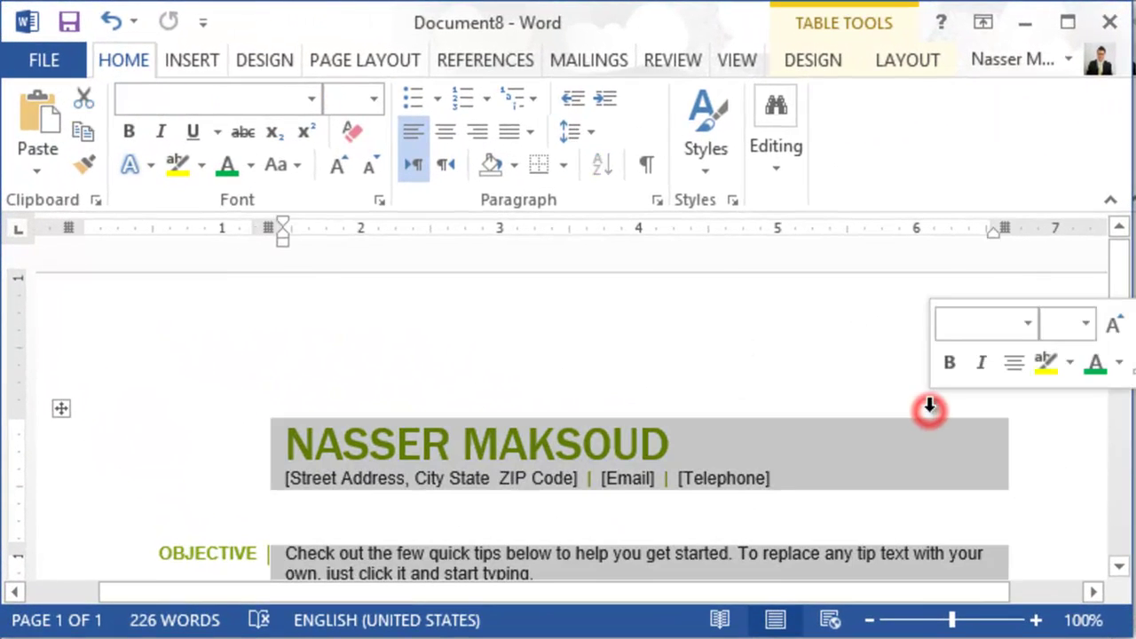
{"action": "key", "text": "ctrl+a"}
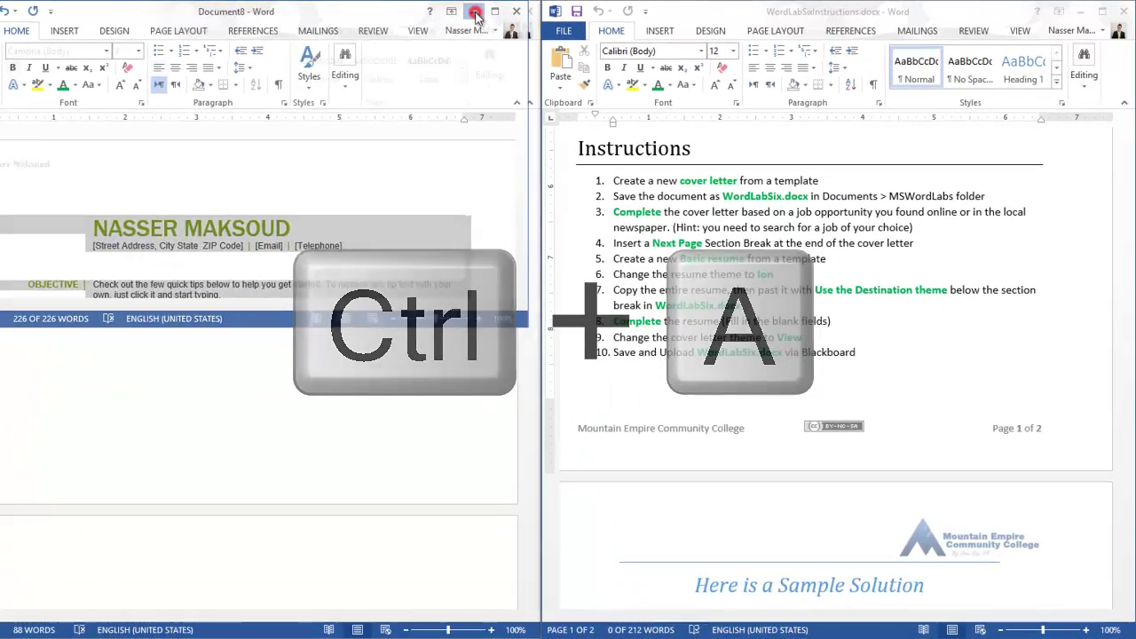
{"action": "key", "text": "ctrl+c"}
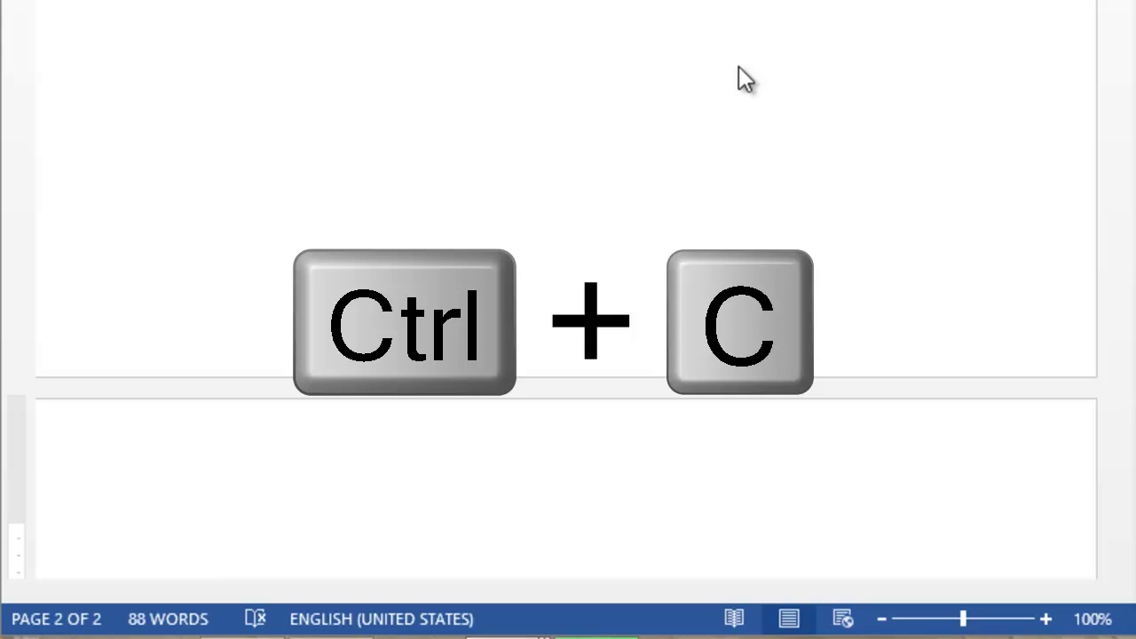
{"action": "left_click", "coordinate": [365, 471]}
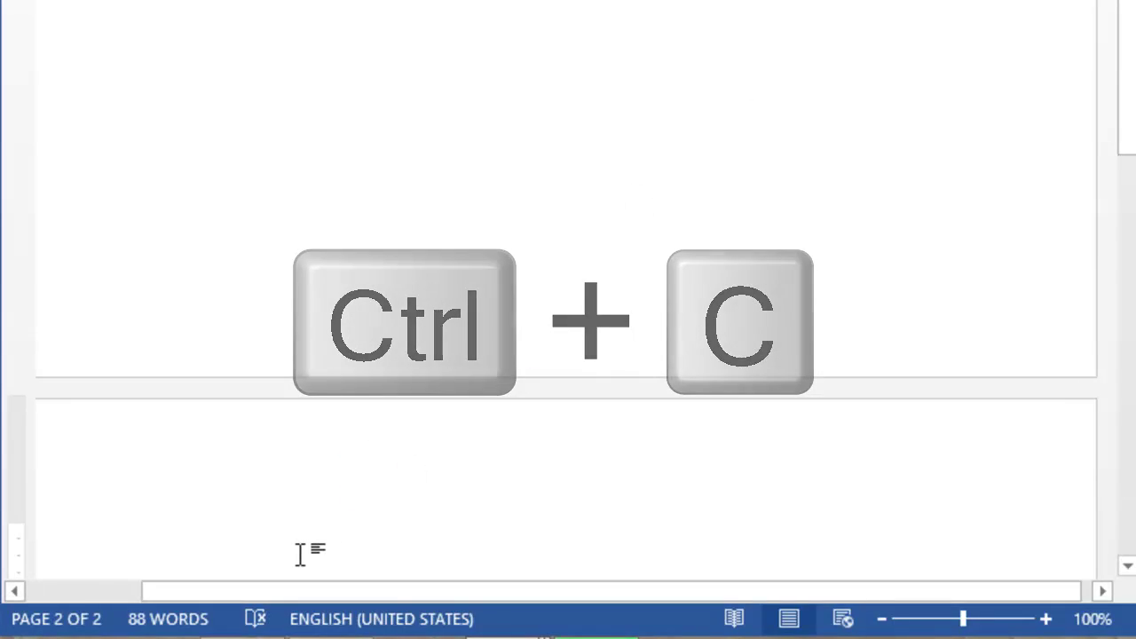
{"action": "right_click", "coordinate": [300, 553]}
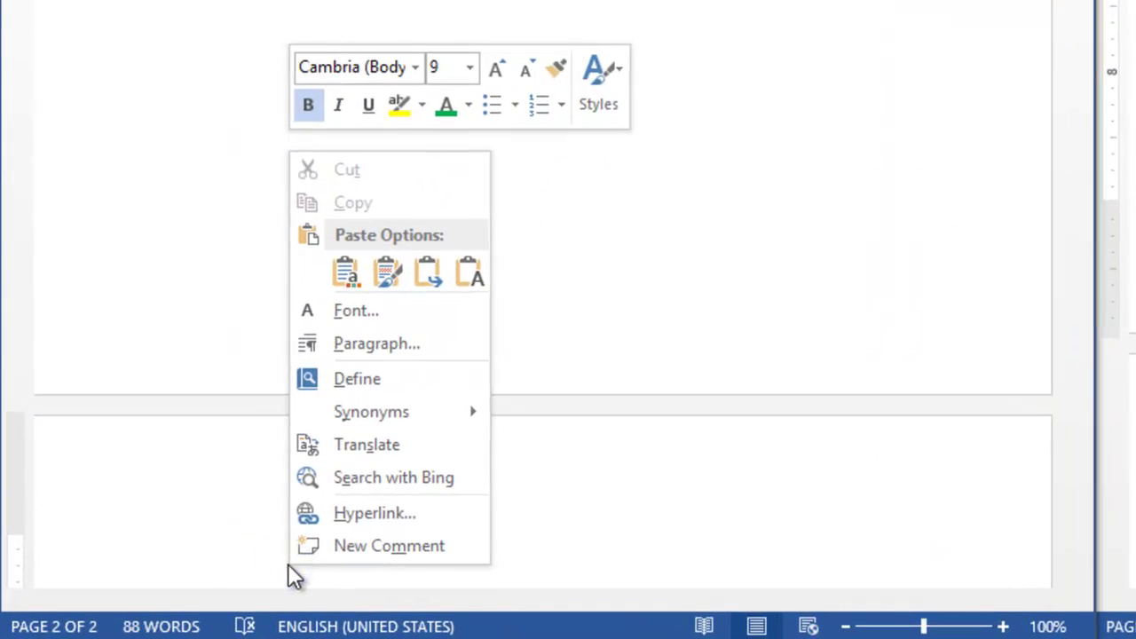
{"action": "left_click", "coordinate": [345, 272]}
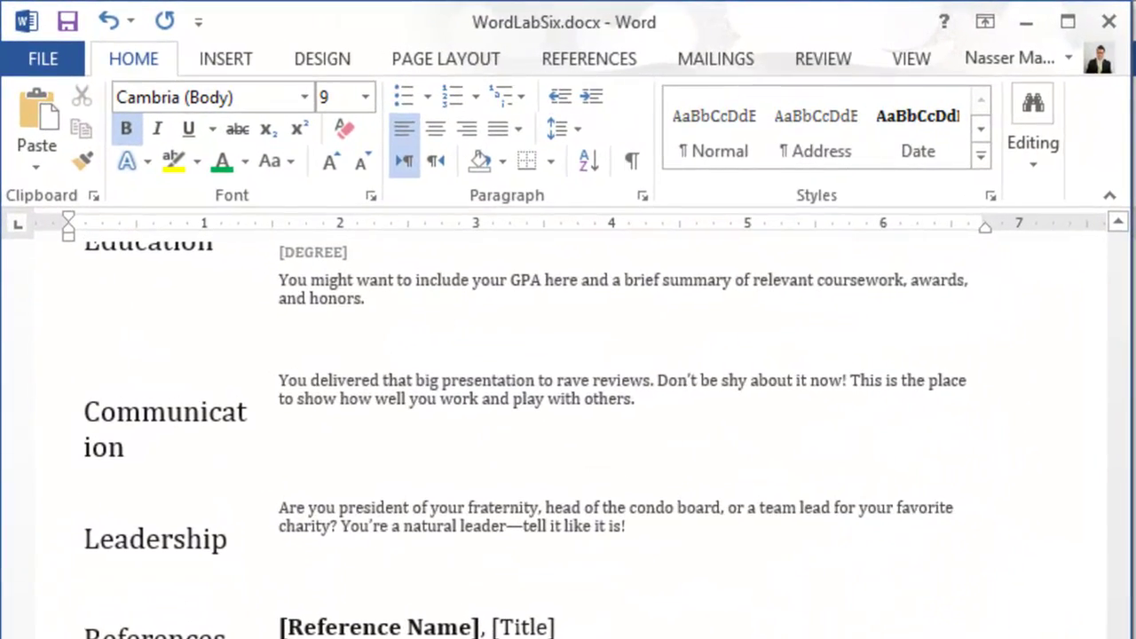
Step: Delete the empty paragraph on the blank page that follows the resume's References section
{"action": "left_click_drag", "start_coordinate": [1116, 568], "coordinate": [1123, 625]}
{"action": "scroll", "coordinate": [1123, 626], "scroll_direction": "down", "scroll_amount": 15}
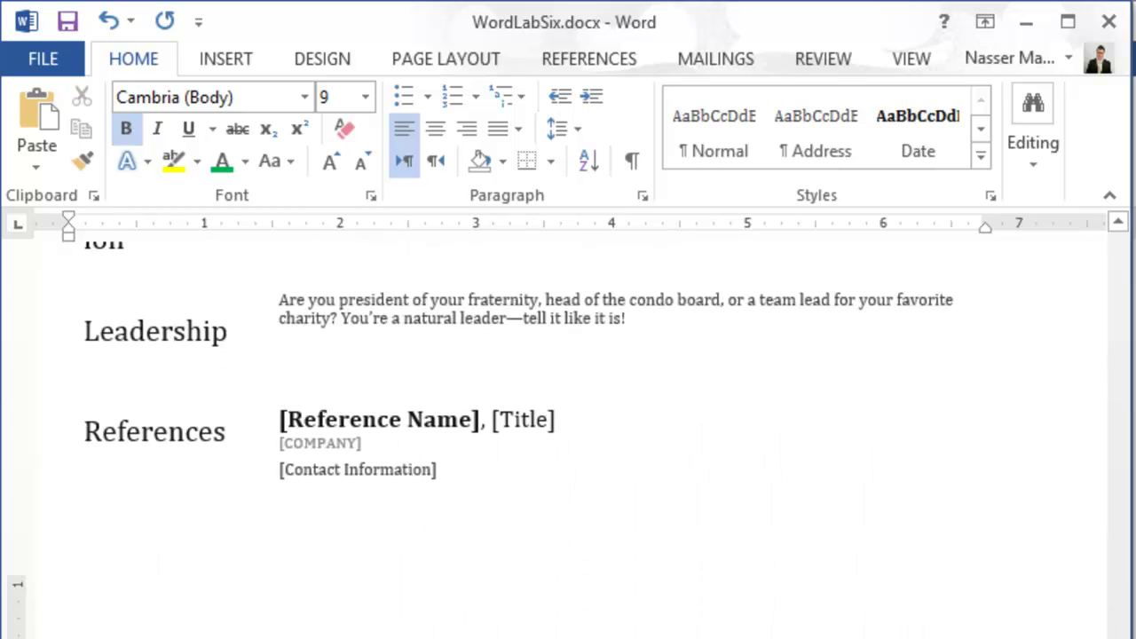
{"action": "scroll", "coordinate": [568, 444], "scroll_direction": "down", "scroll_amount": 3}
{"action": "left_click", "coordinate": [70, 501]}
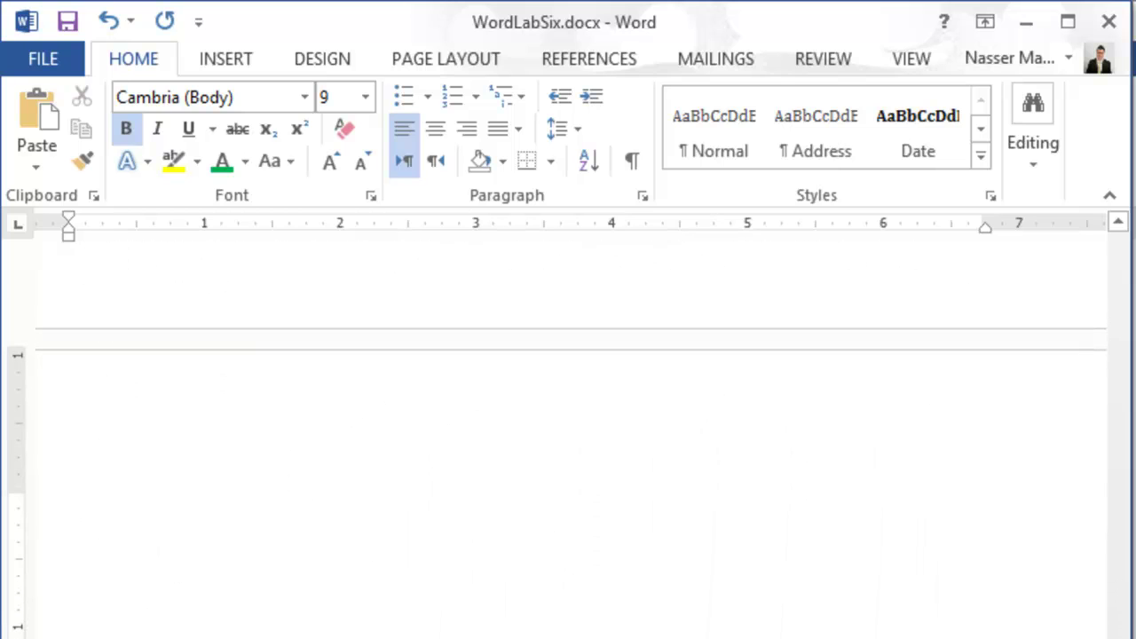
{"action": "key", "text": "BackSpace"}
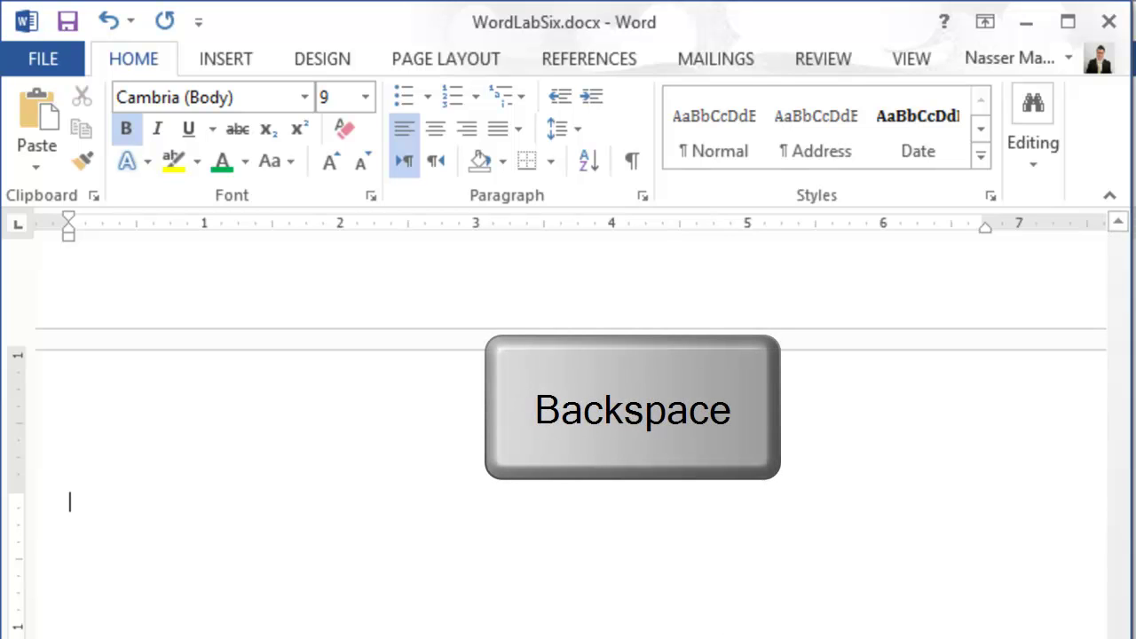
Step: Review the cover letter from its name heading to the signature, and the start of the resume after the section break
{"action": "scroll", "coordinate": [568, 444], "scroll_direction": "up", "scroll_amount": 15}
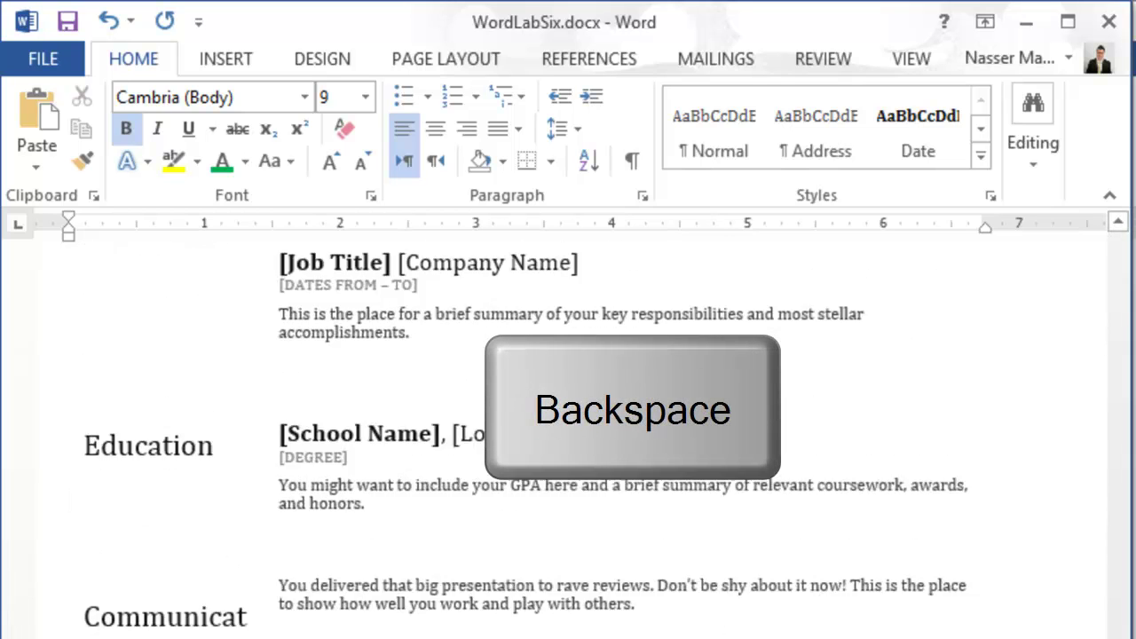
{"action": "scroll", "coordinate": [1132, 323], "scroll_direction": "up", "scroll_amount": 5}
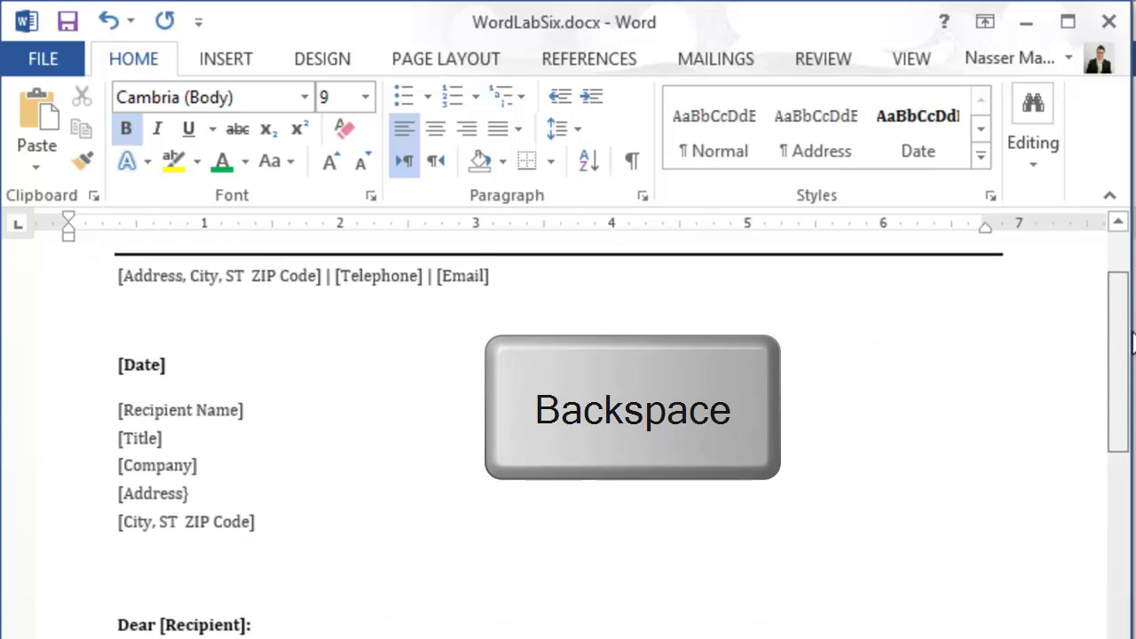
{"action": "scroll", "coordinate": [1132, 322], "scroll_direction": "up", "scroll_amount": 1}
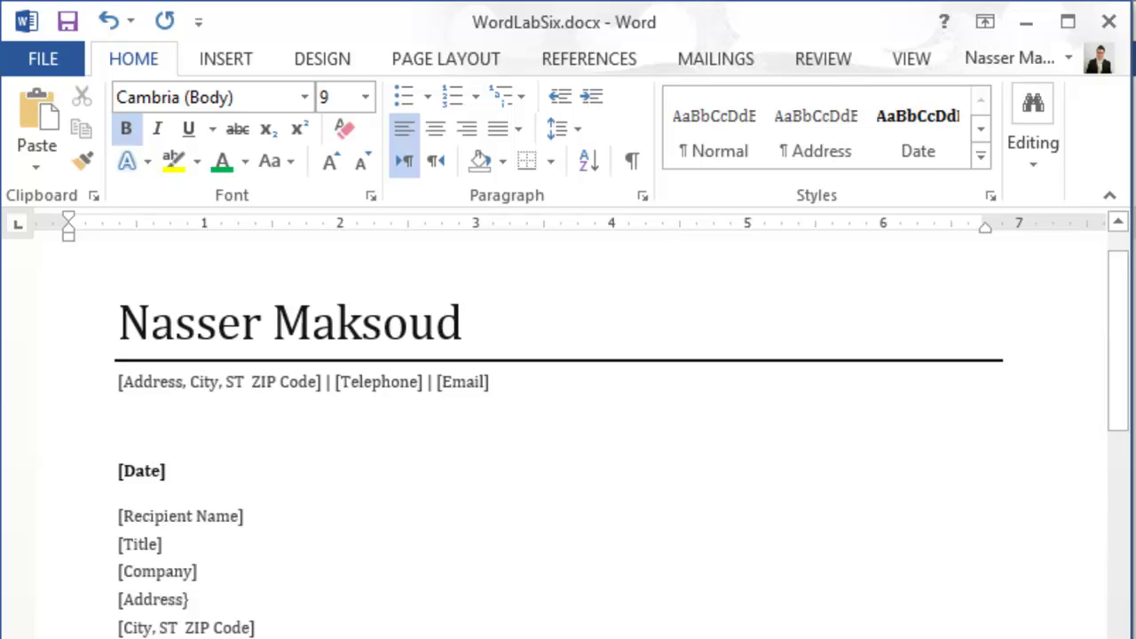
{"action": "left_click_drag", "start_coordinate": [1116, 414], "coordinate": [1130, 531]}
{"action": "left_click", "coordinate": [201, 477]}
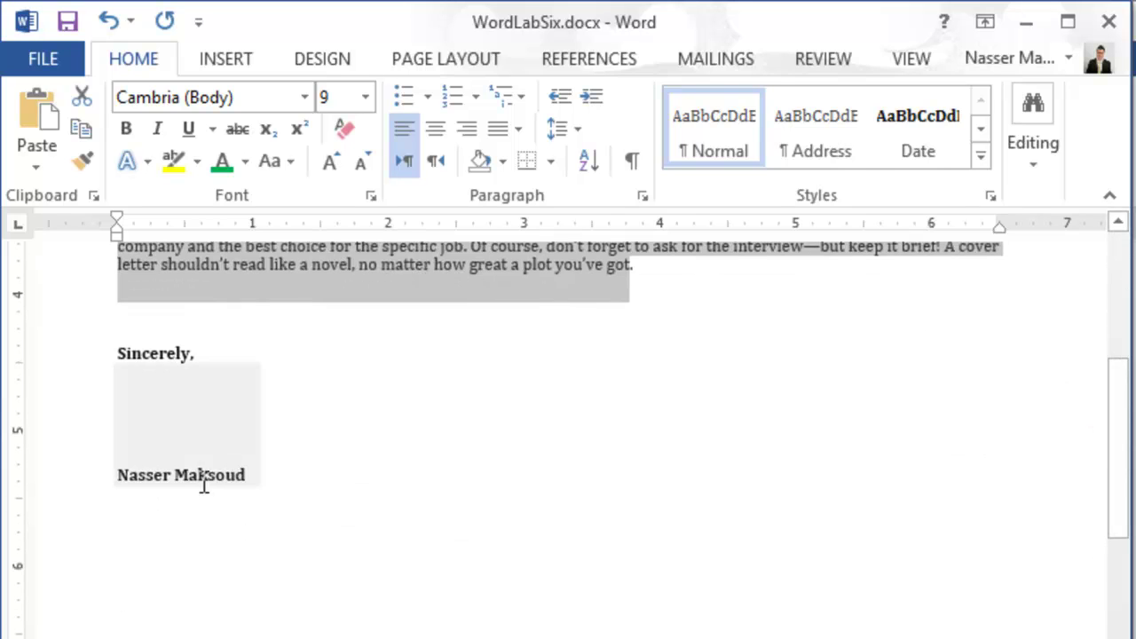
{"action": "left_click", "coordinate": [742, 564]}
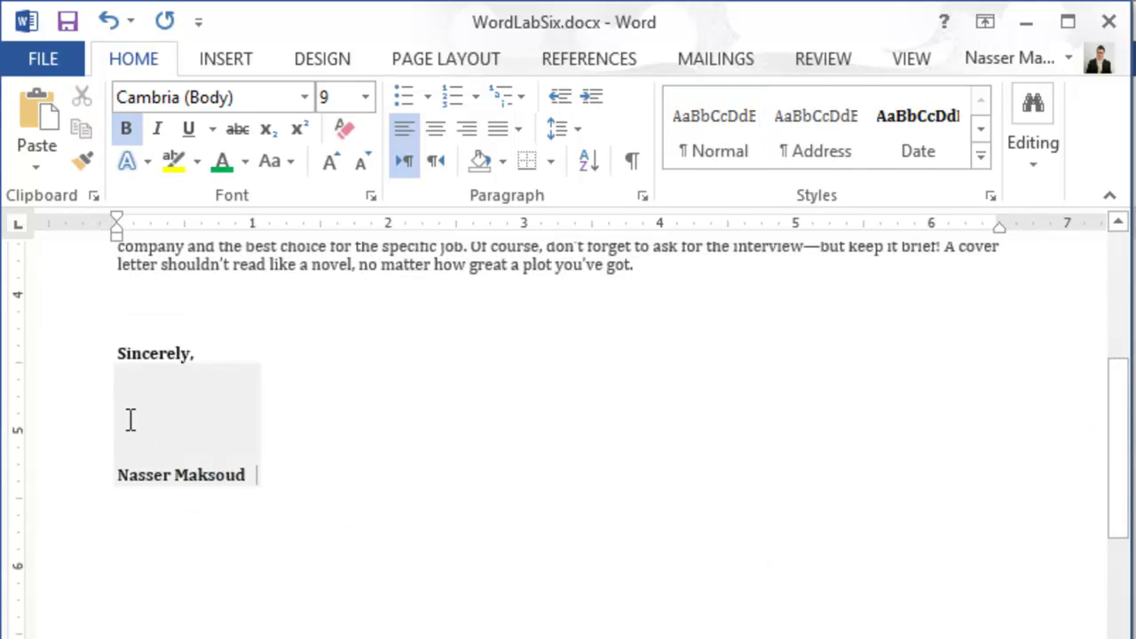
{"action": "left_click_drag", "start_coordinate": [1118, 378], "coordinate": [1126, 552]}
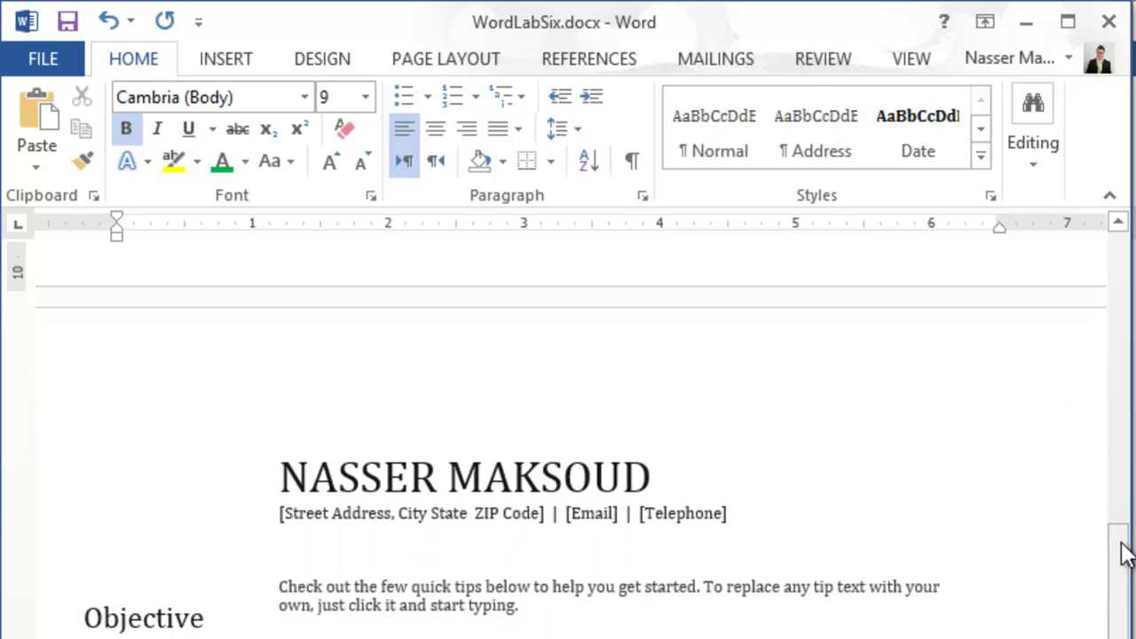
{"action": "left_click", "coordinate": [1121, 544]}
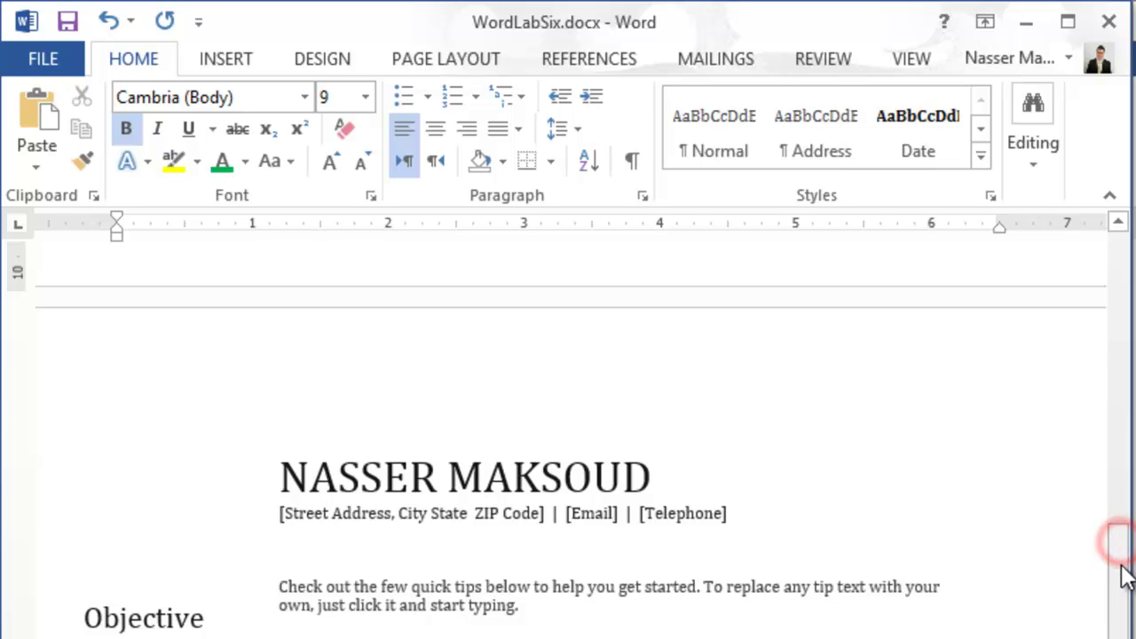
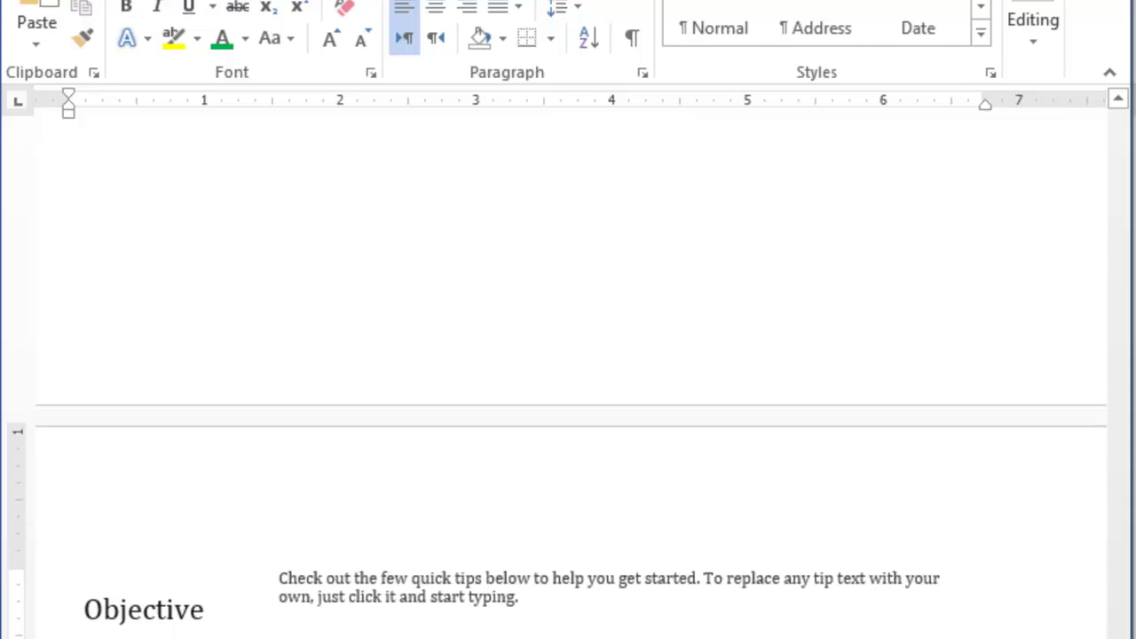
Step: Reduce the resume section's top margin so that the name heading and all resume sections fit on one page
{"action": "left_click_drag", "start_coordinate": [1113, 586], "coordinate": [1071, 427]}
{"action": "scroll", "coordinate": [1072, 425], "scroll_direction": "down", "scroll_amount": 1}
{"action": "left_click", "coordinate": [523, 422]}
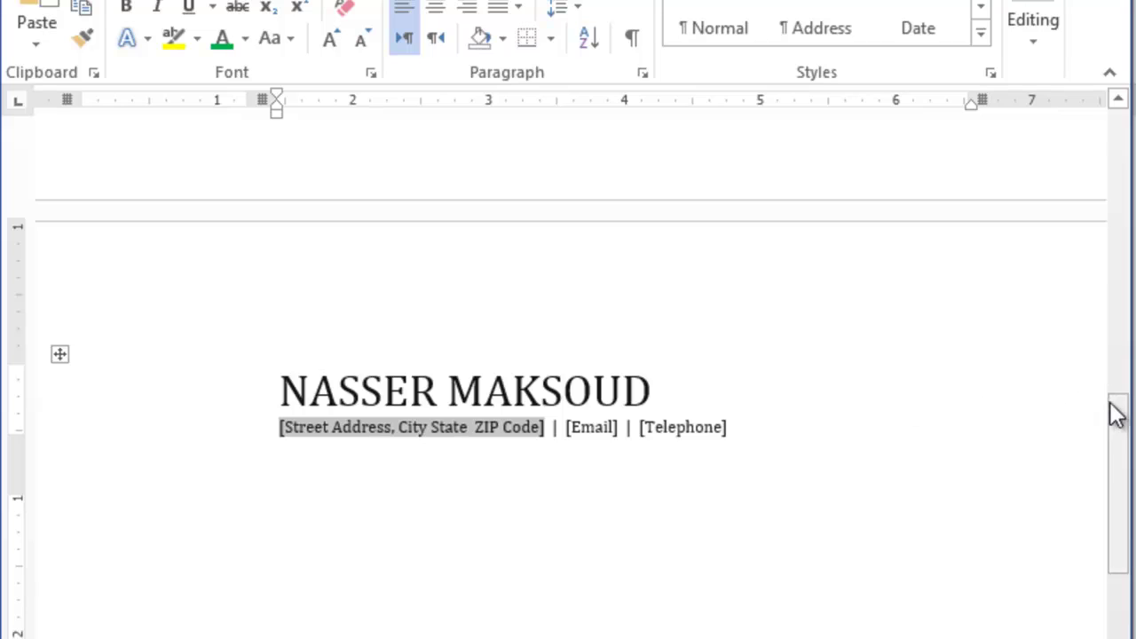
{"action": "left_click_drag", "start_coordinate": [1115, 406], "coordinate": [1115, 497]}
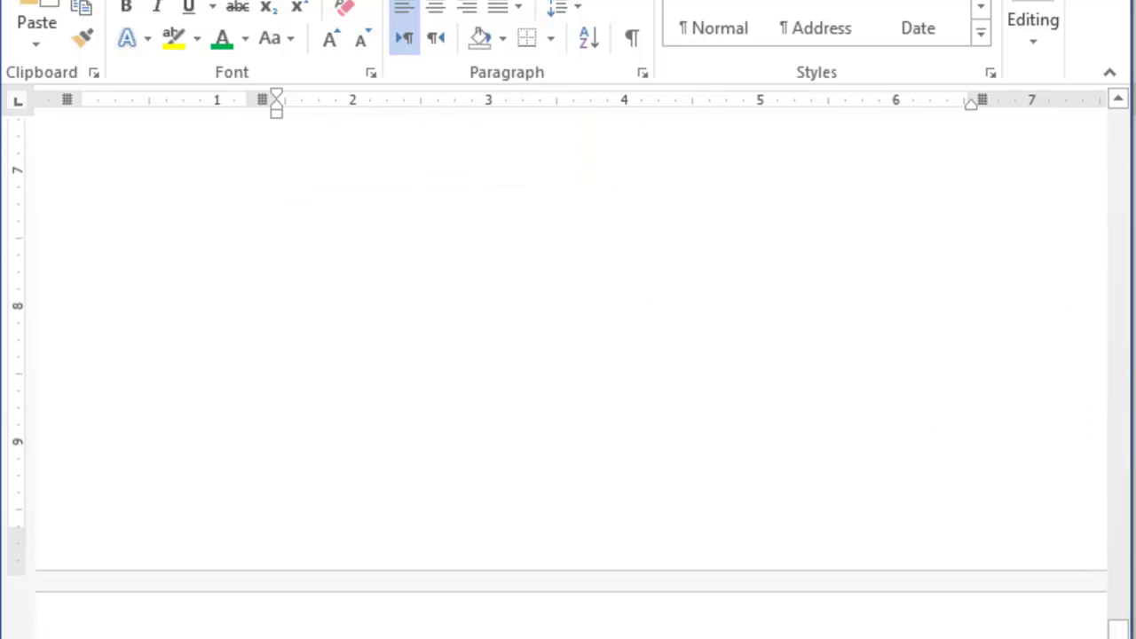
{"action": "left_click", "coordinate": [445, 517]}
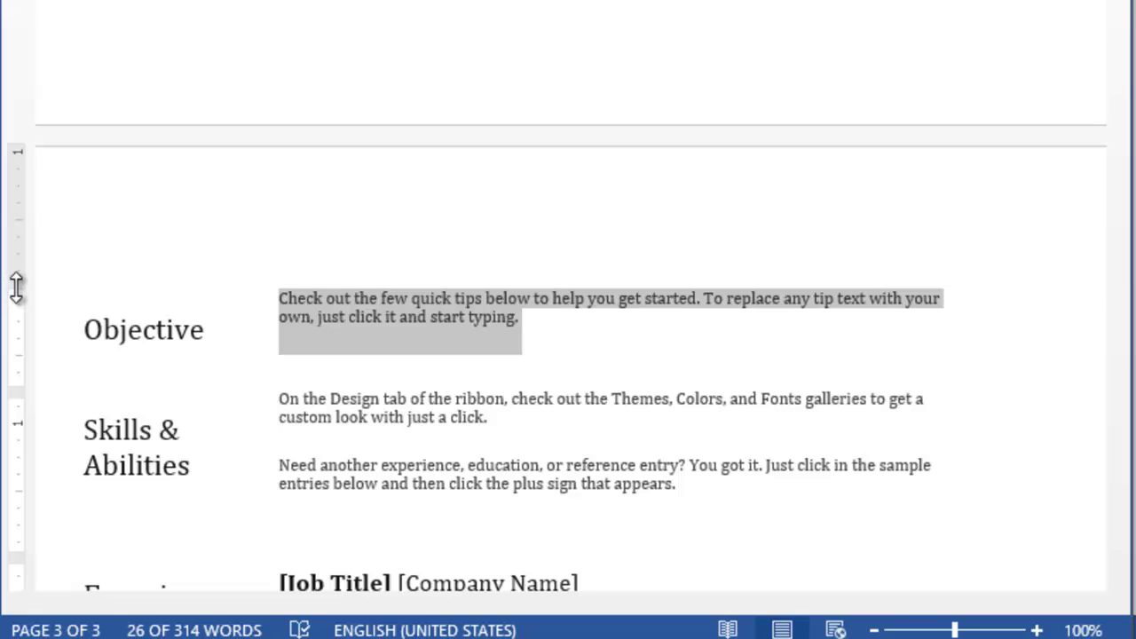
{"action": "left_click_drag", "start_coordinate": [15, 287], "coordinate": [12, 142]}
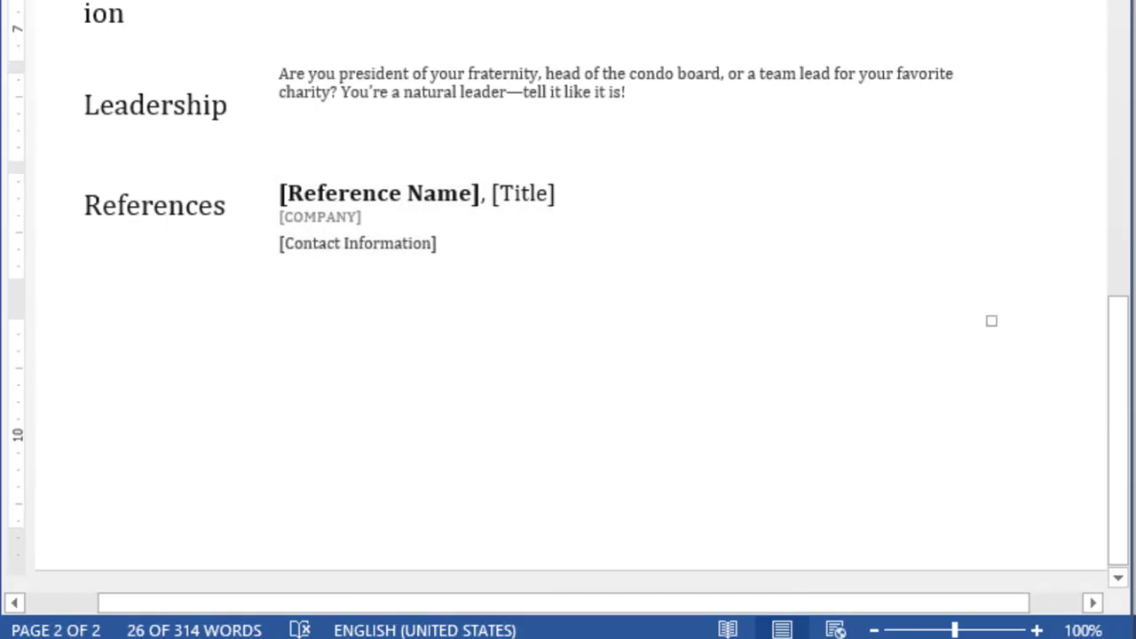
Step: Increase the resume page's top margin slightly to leave some white space above the name heading
{"action": "left_click_drag", "start_coordinate": [1121, 342], "coordinate": [1092, 38]}
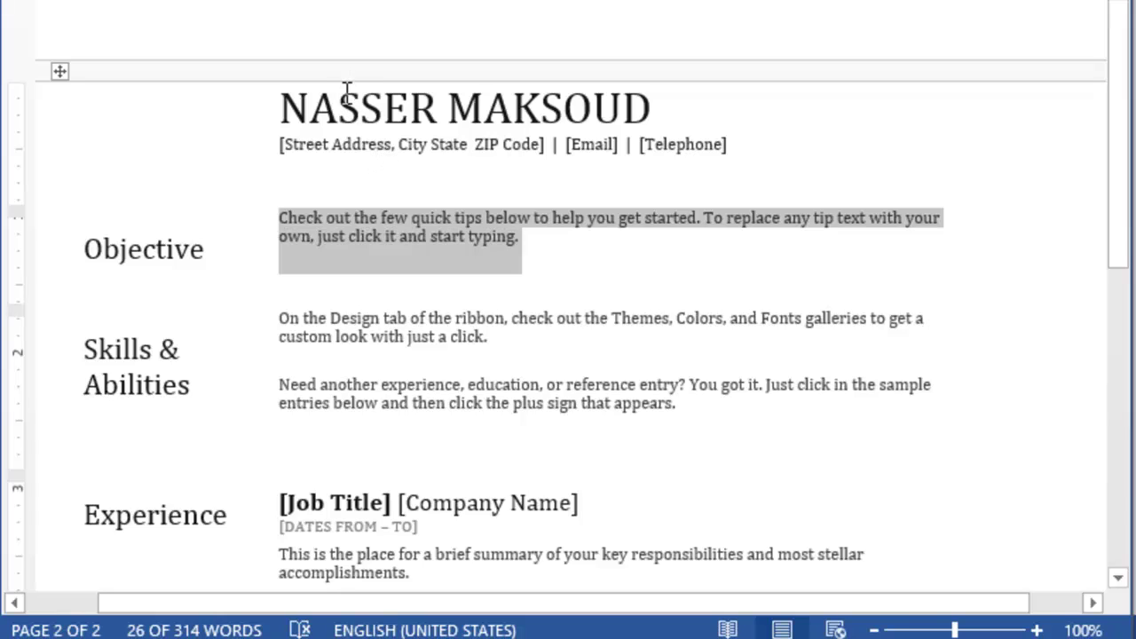
{"action": "left_click", "coordinate": [365, 169]}
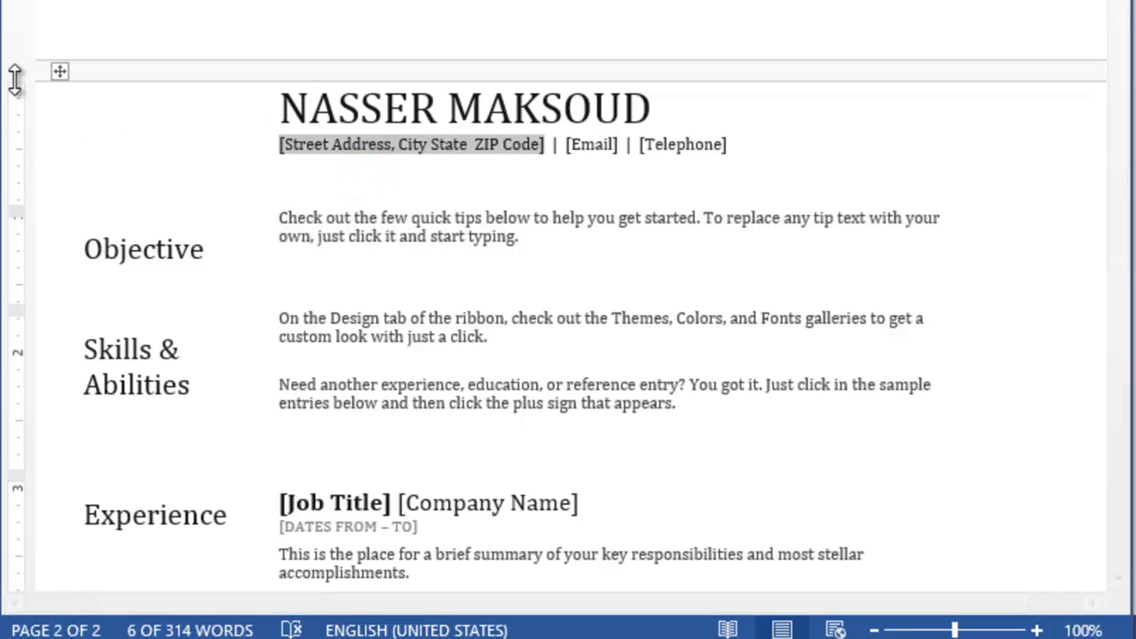
{"action": "left_click_drag", "start_coordinate": [14, 74], "coordinate": [21, 135]}
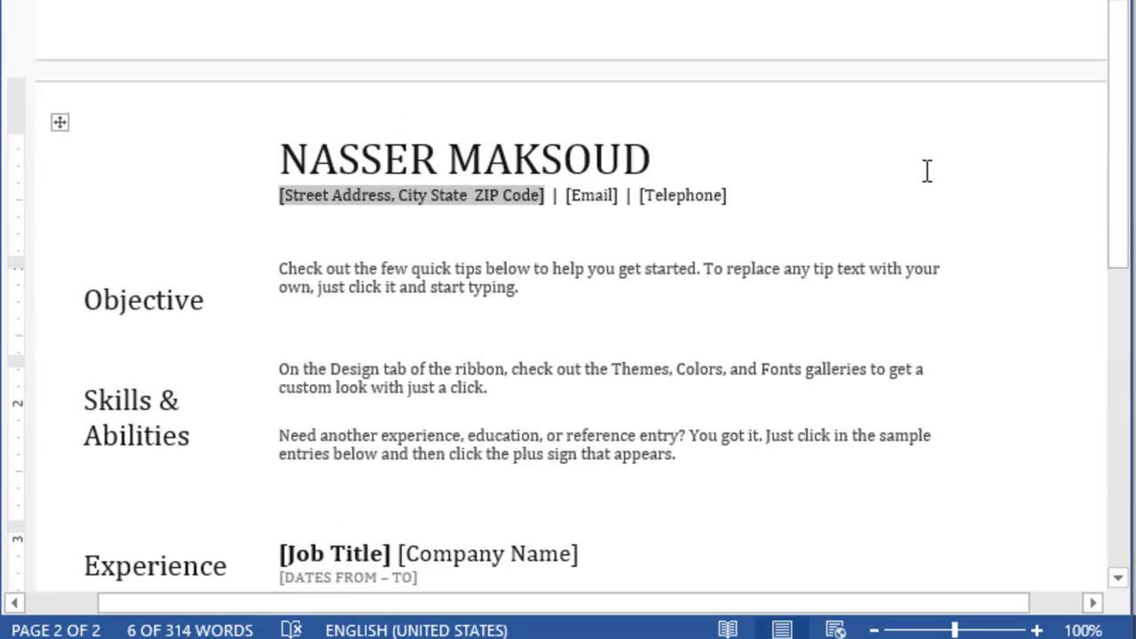
Step: Widen the resume table's heading column until the word "Communication" fits on a single line
{"action": "left_click_drag", "start_coordinate": [1118, 94], "coordinate": [1094, 93]}
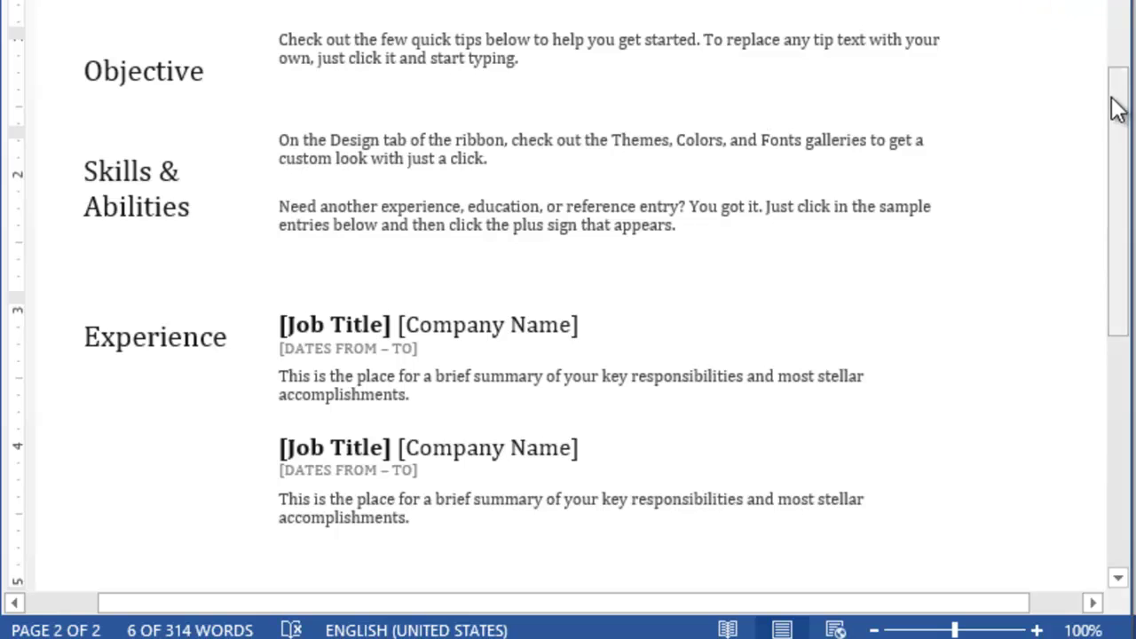
{"action": "left_click_drag", "start_coordinate": [1114, 95], "coordinate": [1125, 266]}
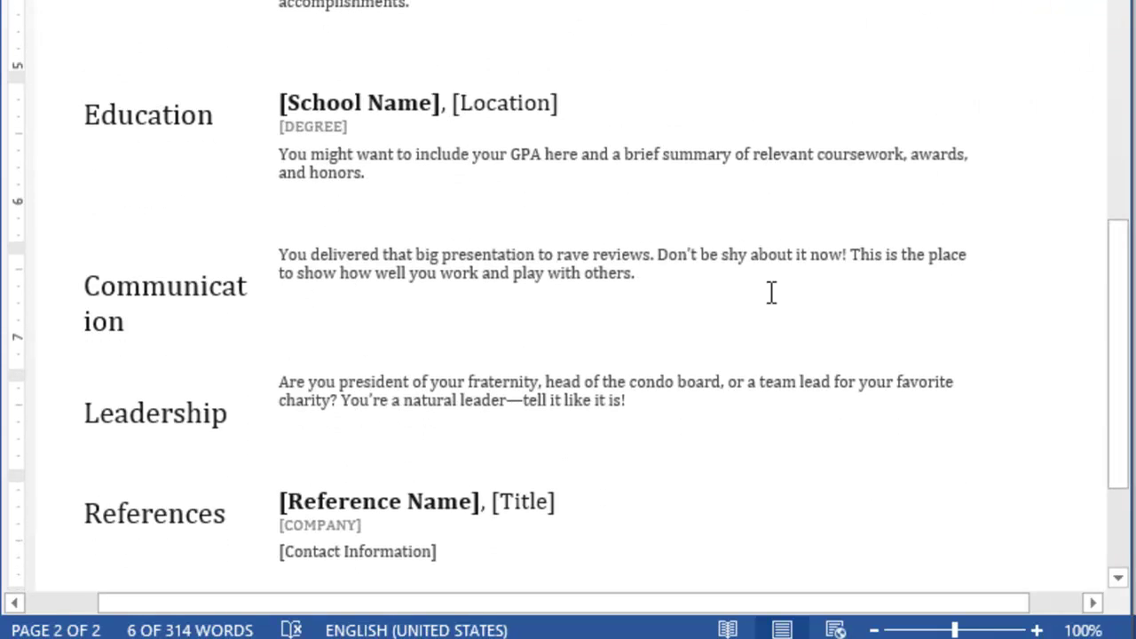
{"action": "left_click", "coordinate": [171, 293]}
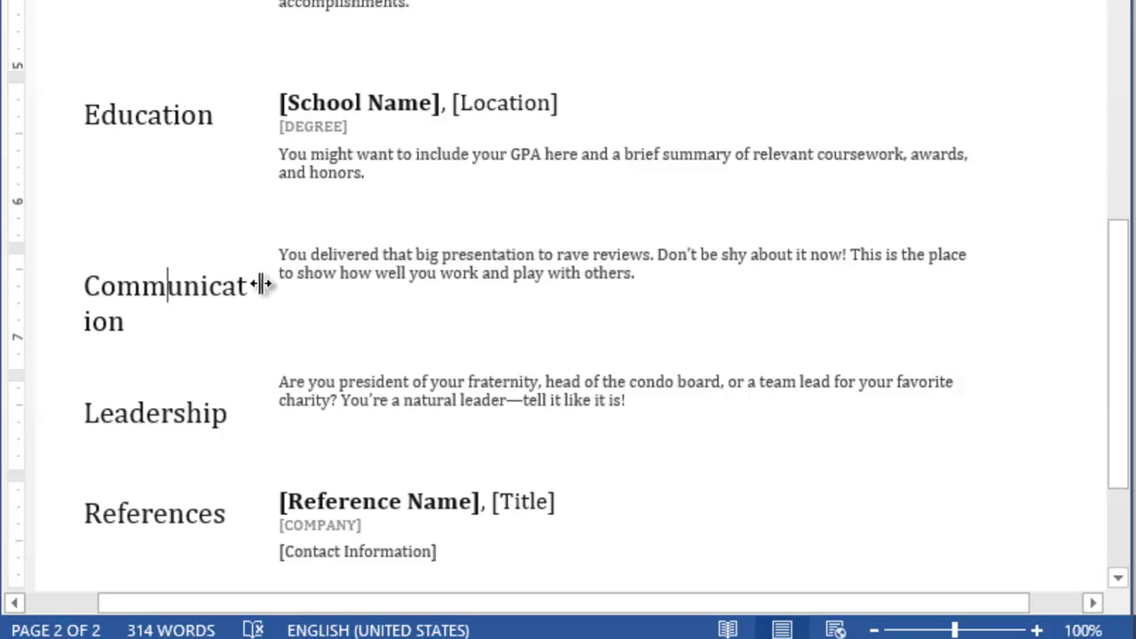
{"action": "left_click_drag", "start_coordinate": [262, 284], "coordinate": [306, 284]}
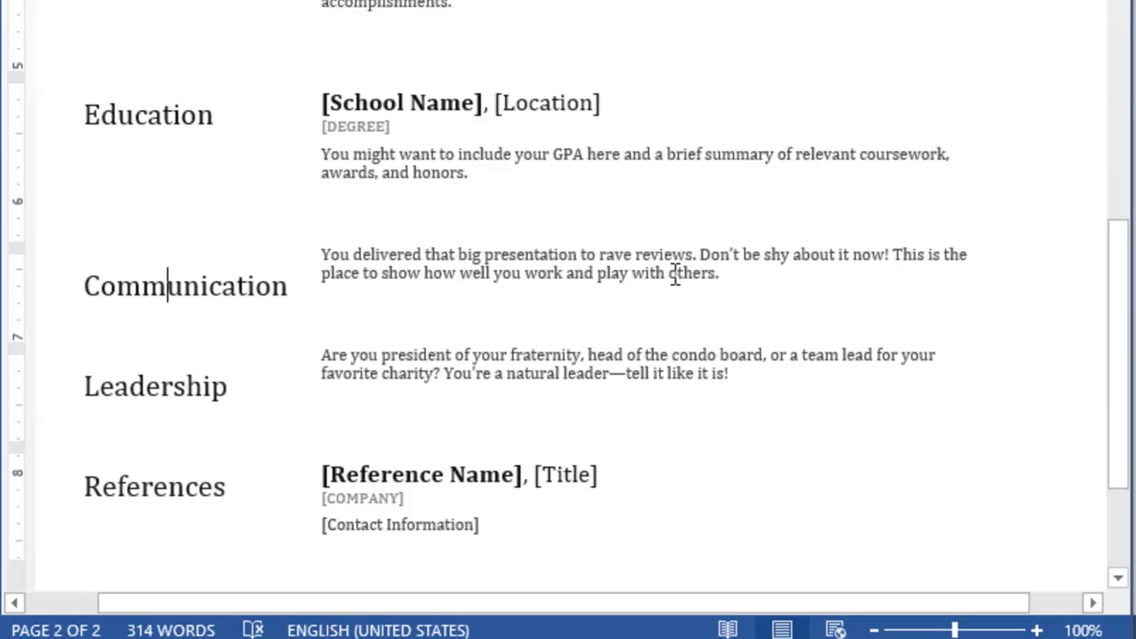
Step: Apply the Ion theme to the whole document and minimize the document window
{"action": "left_click_drag", "start_coordinate": [1122, 316], "coordinate": [1109, 128]}
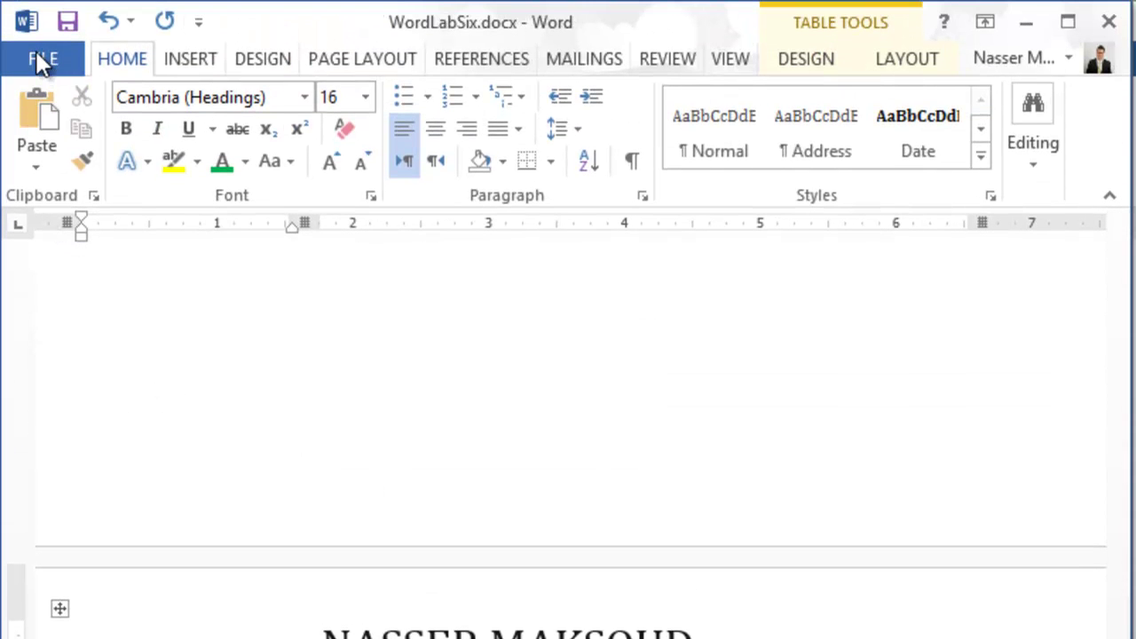
{"action": "left_click", "coordinate": [263, 59]}
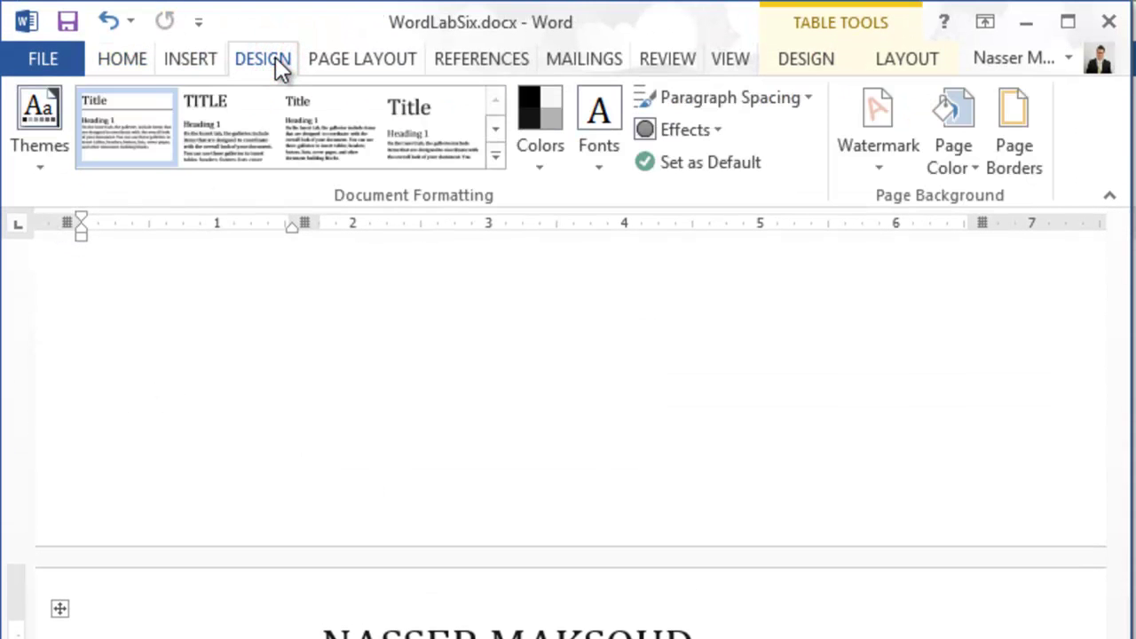
{"action": "left_click", "coordinate": [26, 160]}
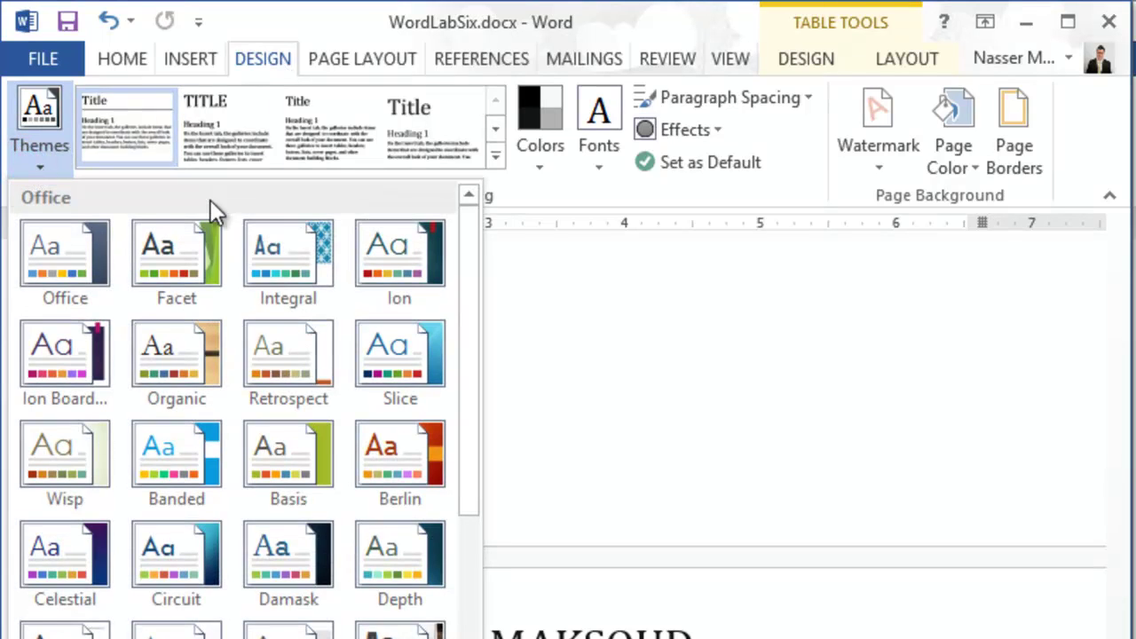
{"action": "left_click", "coordinate": [371, 263]}
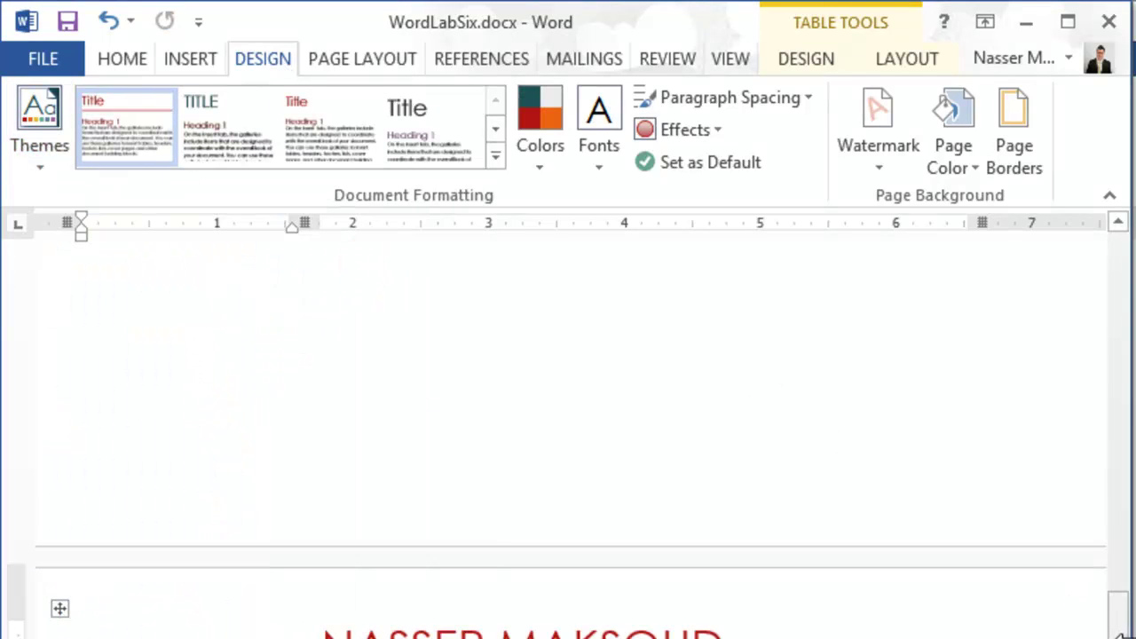
{"action": "left_click_drag", "start_coordinate": [1117, 611], "coordinate": [1105, 332]}
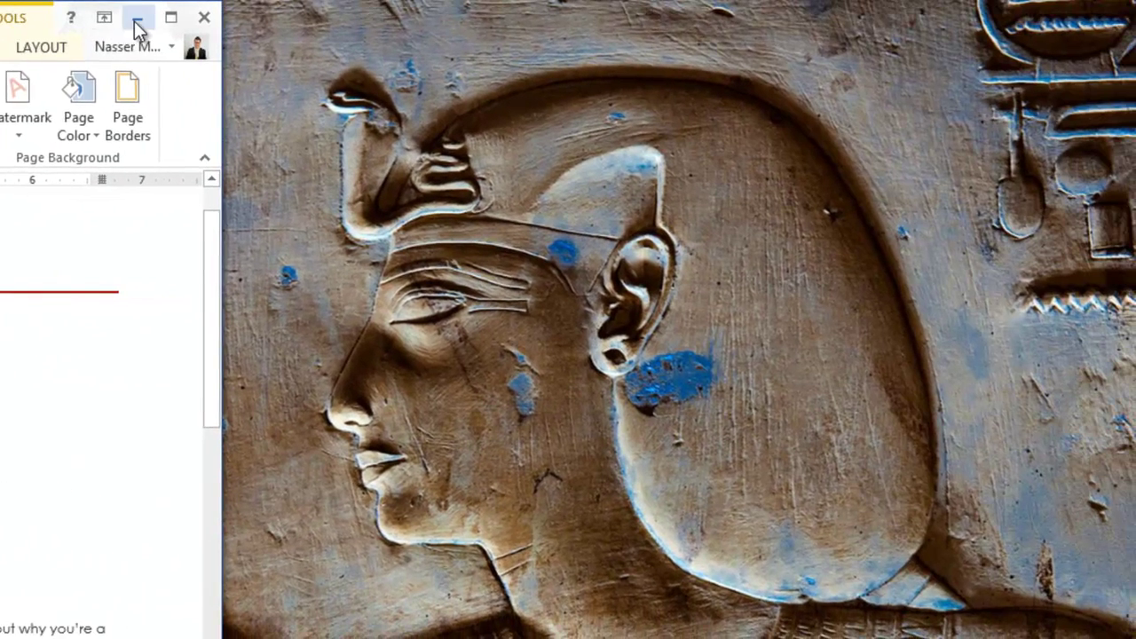
{"action": "left_click", "coordinate": [137, 20]}
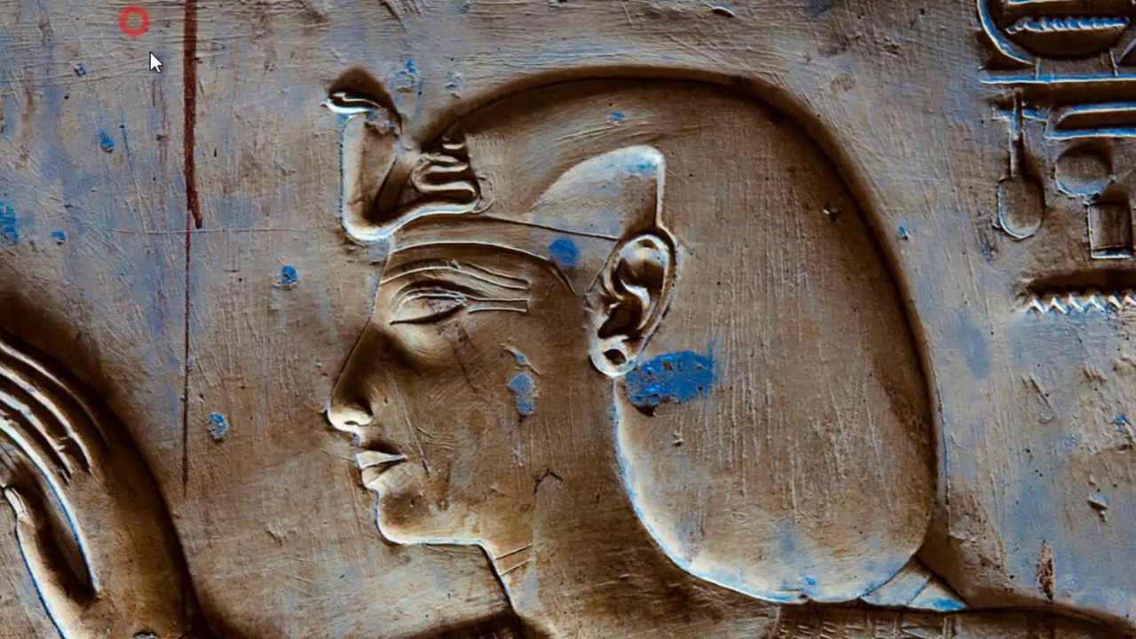